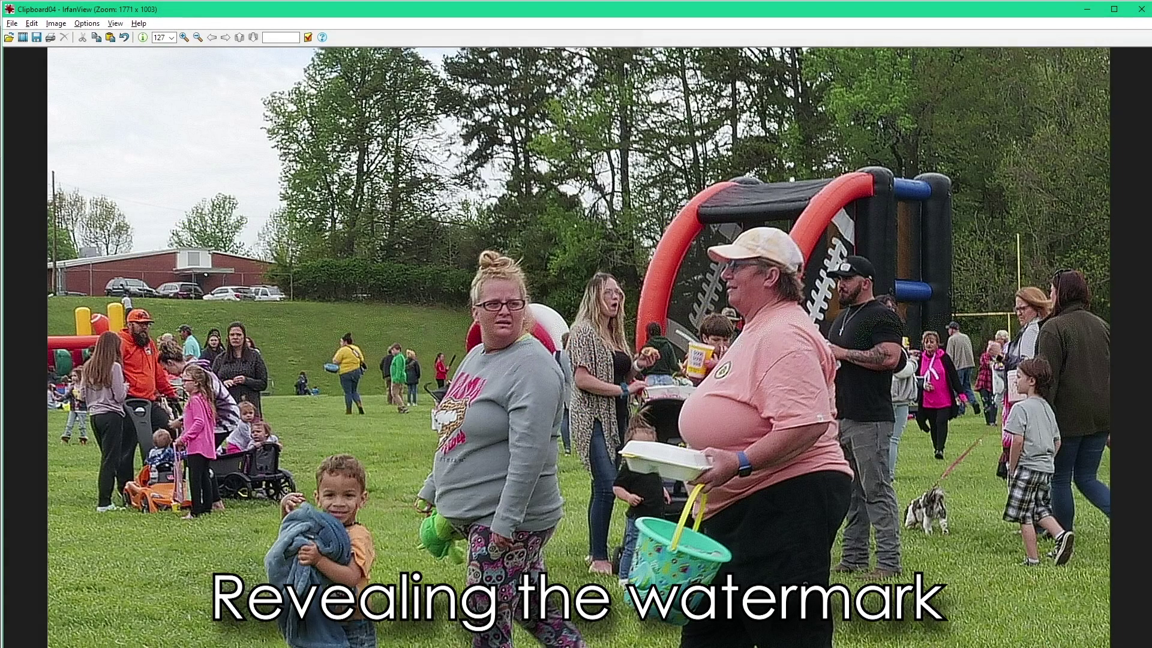
Step: Set the photo's gamma correction to 0.01 in the color corrections and apply it
{"action": "key", "text": "shift+g"}
{"action": "left_click_drag", "start_coordinate": [713, 276], "coordinate": [699, 280]}
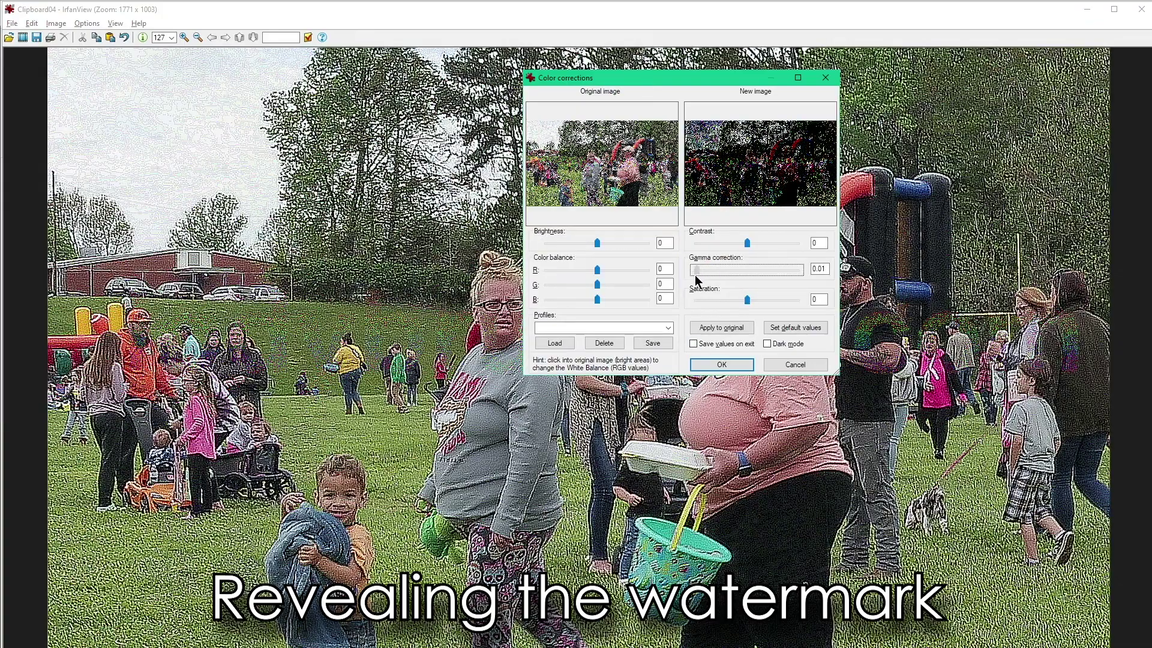
{"action": "left_click", "coordinate": [726, 364]}
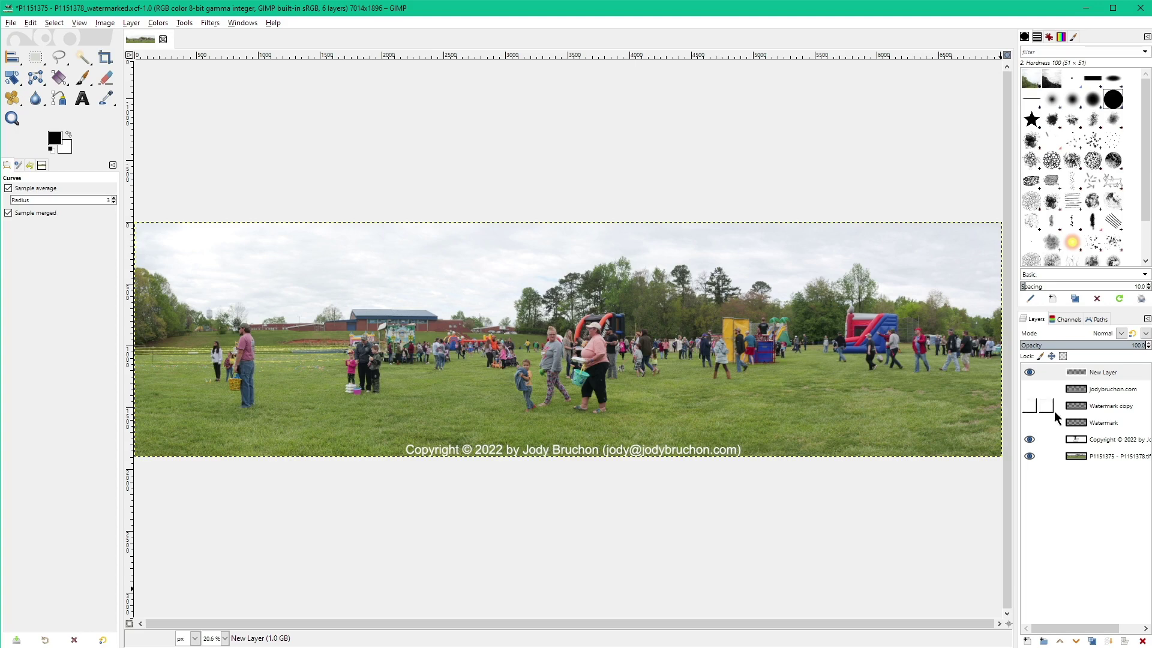
Step: Switch to the panorama in GIMP and toggle the Watermark layer's visibility to compare the image with and without it
{"action": "left_click", "coordinate": [1029, 423]}
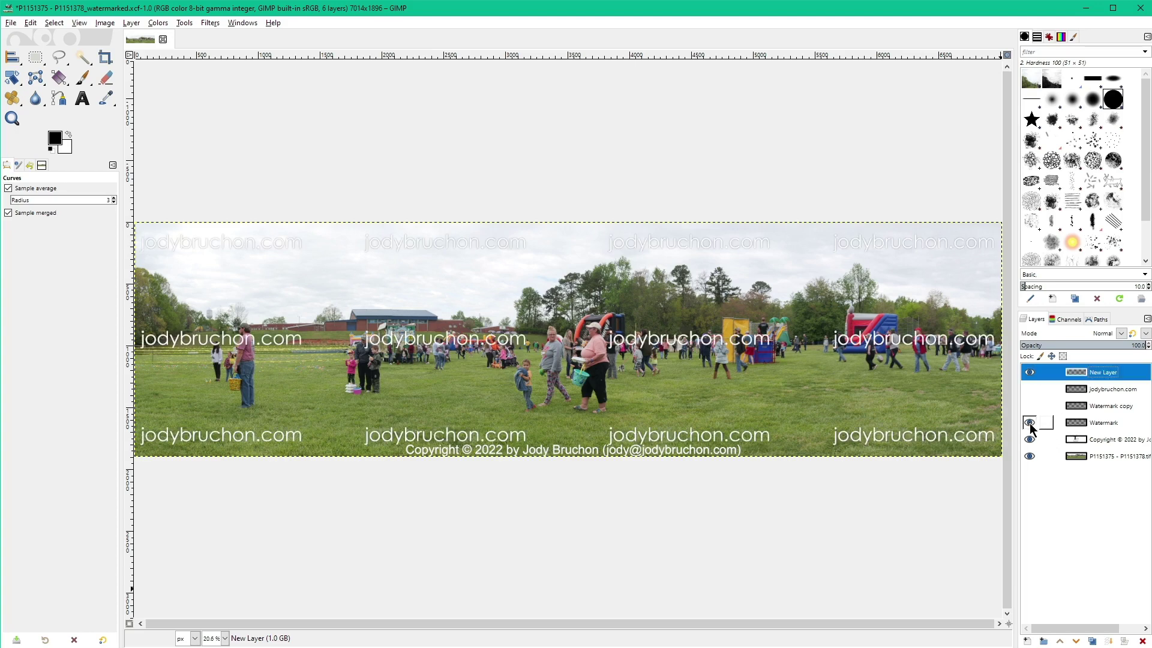
{"action": "left_click", "coordinate": [1030, 423]}
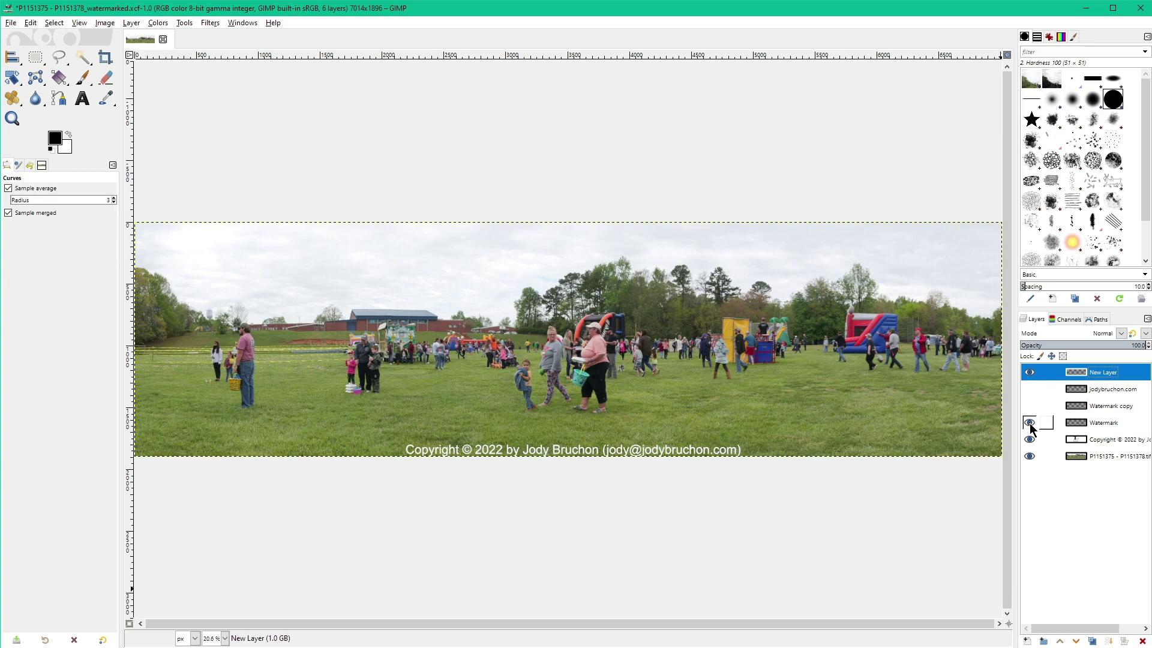
{"action": "left_click", "coordinate": [1029, 422]}
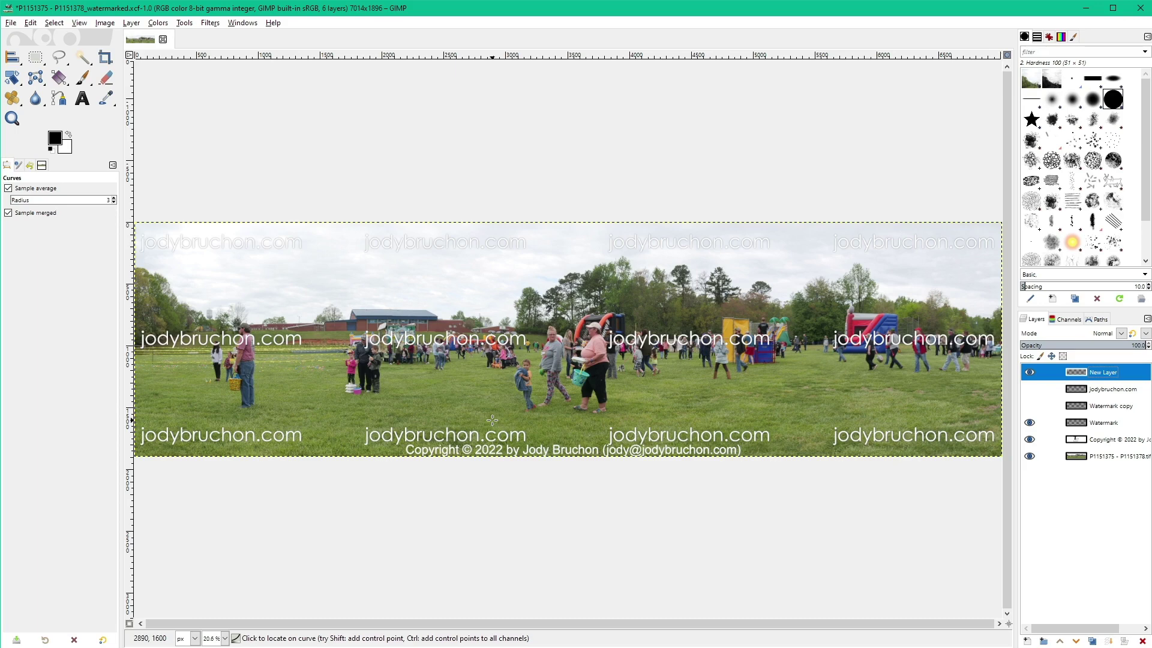
{"action": "left_click", "coordinate": [1029, 423]}
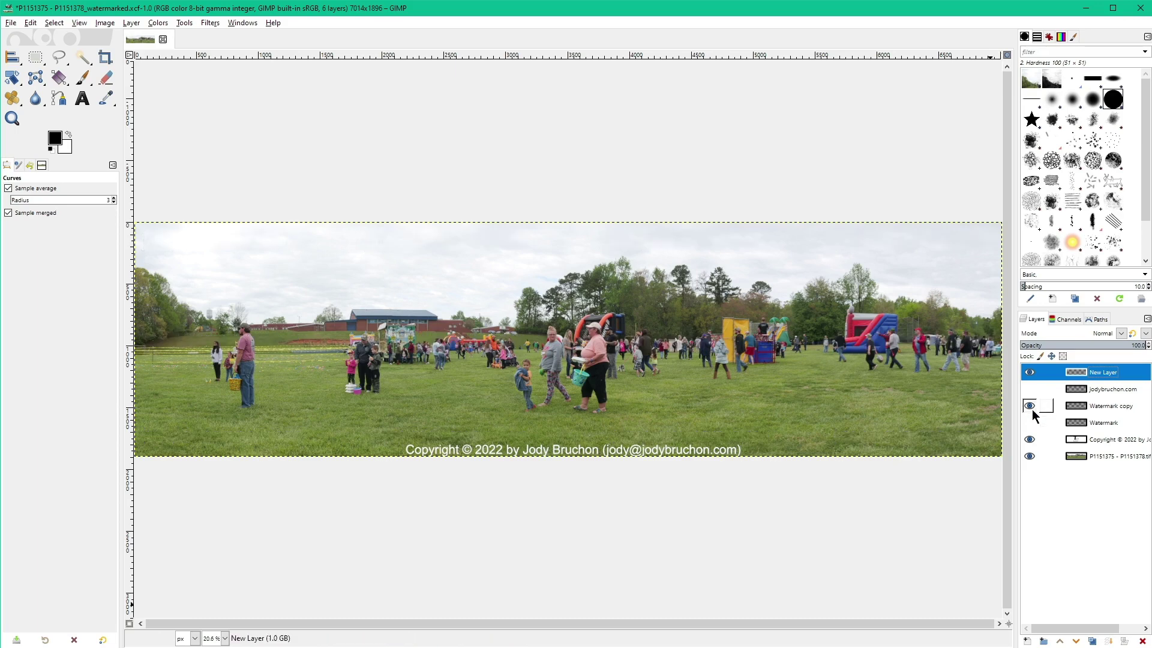
Step: Raise the Watermark copy layer's opacity to 100 and set its blend mode to Normal
{"action": "left_click", "coordinate": [1091, 406]}
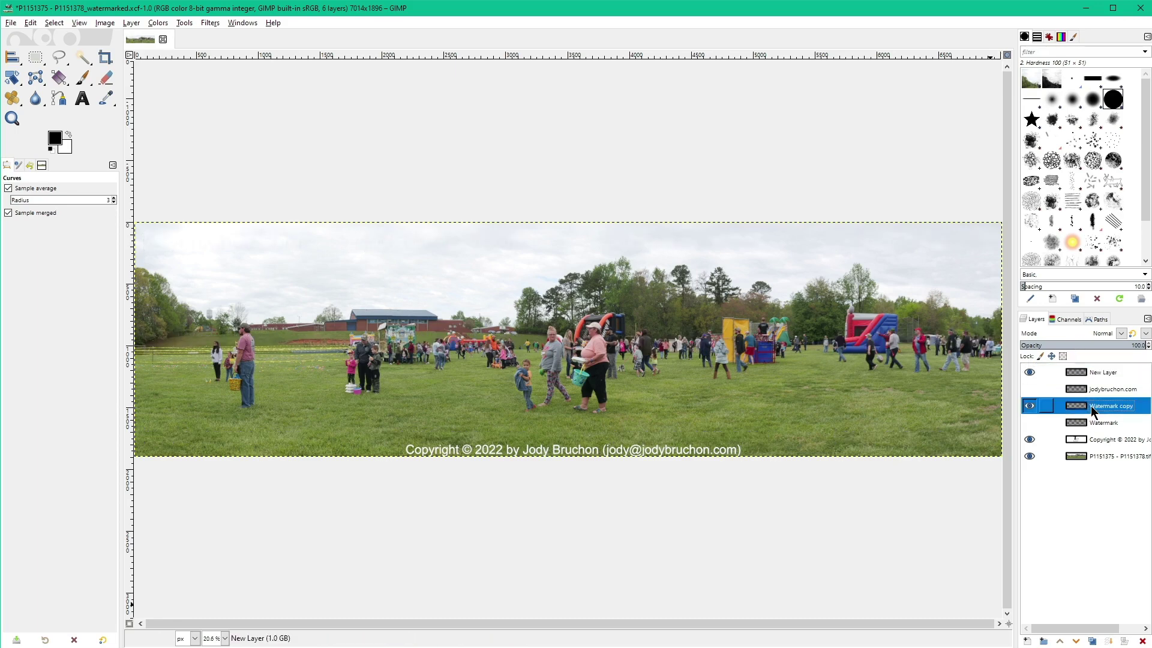
{"action": "left_click_drag", "start_coordinate": [1071, 346], "coordinate": [1147, 348]}
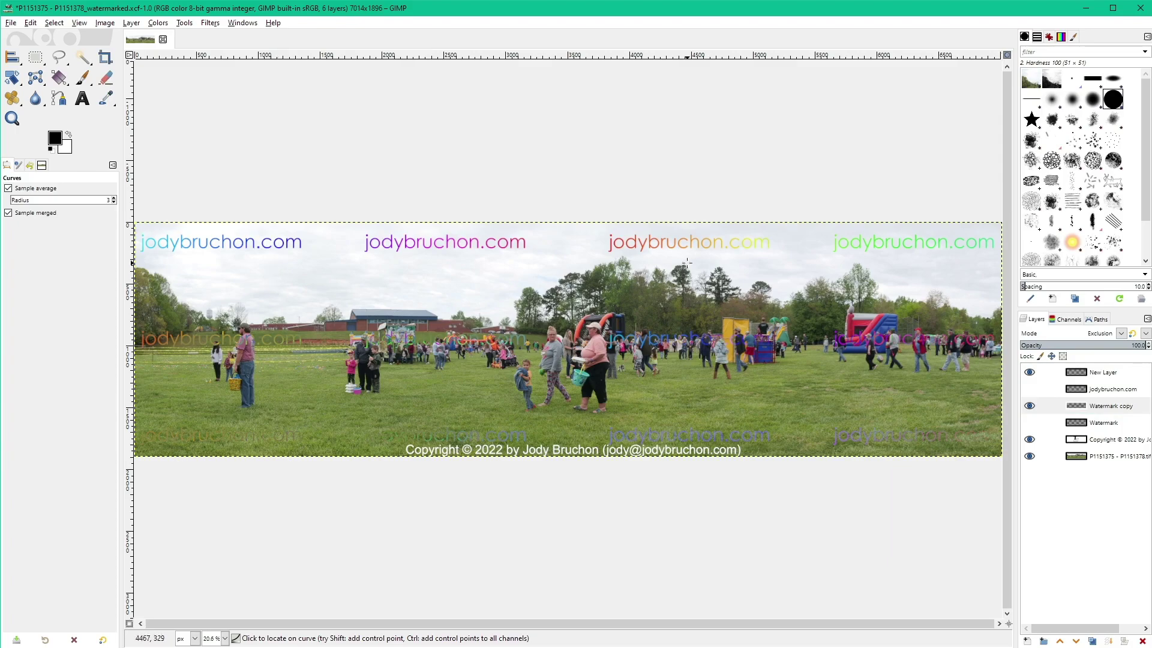
{"action": "left_click", "coordinate": [1098, 333]}
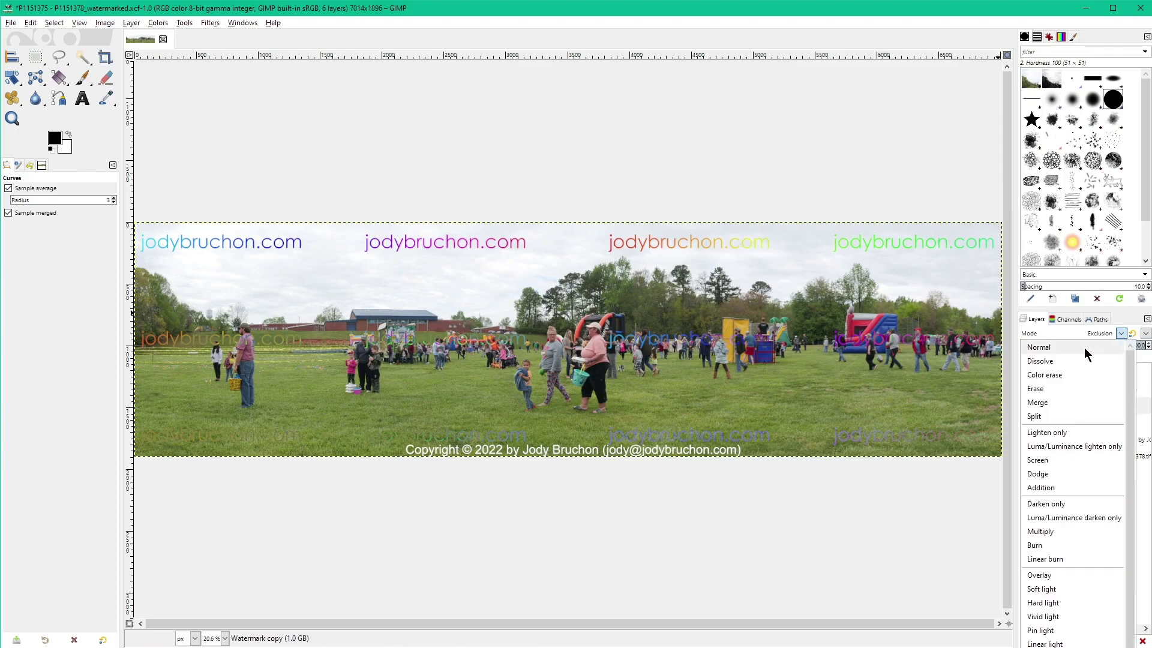
{"action": "left_click", "coordinate": [1084, 348]}
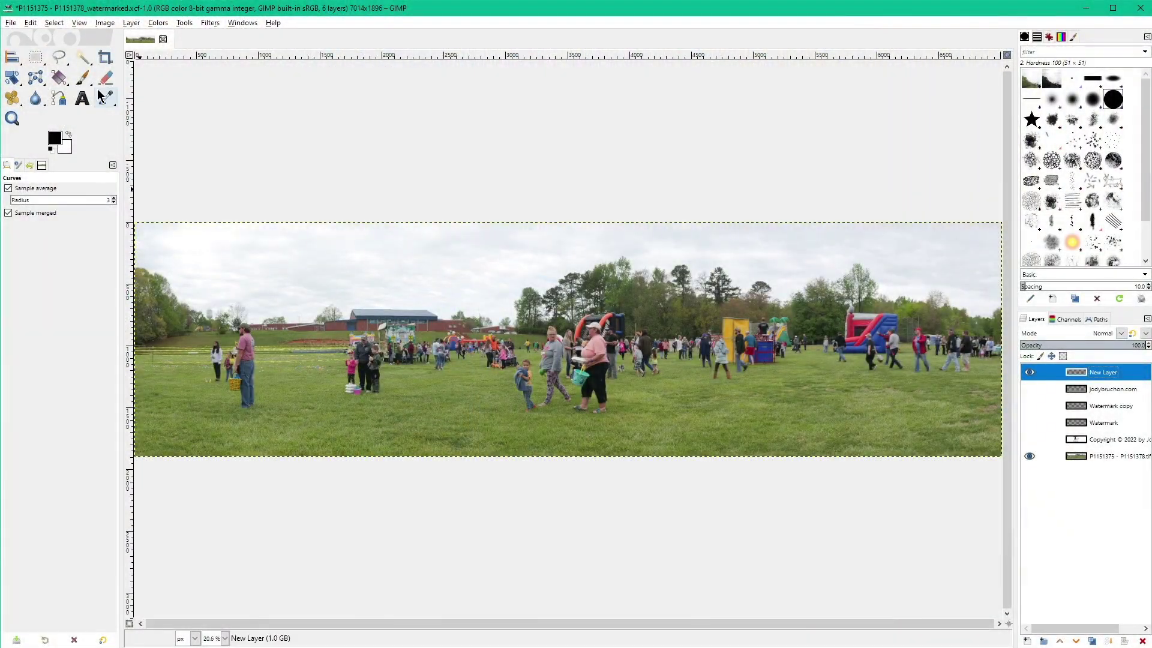
Step: Add a text layer with the photographer's website domain in 150 px Century Gothic near the middle of the panorama
{"action": "left_click", "coordinate": [82, 97]}
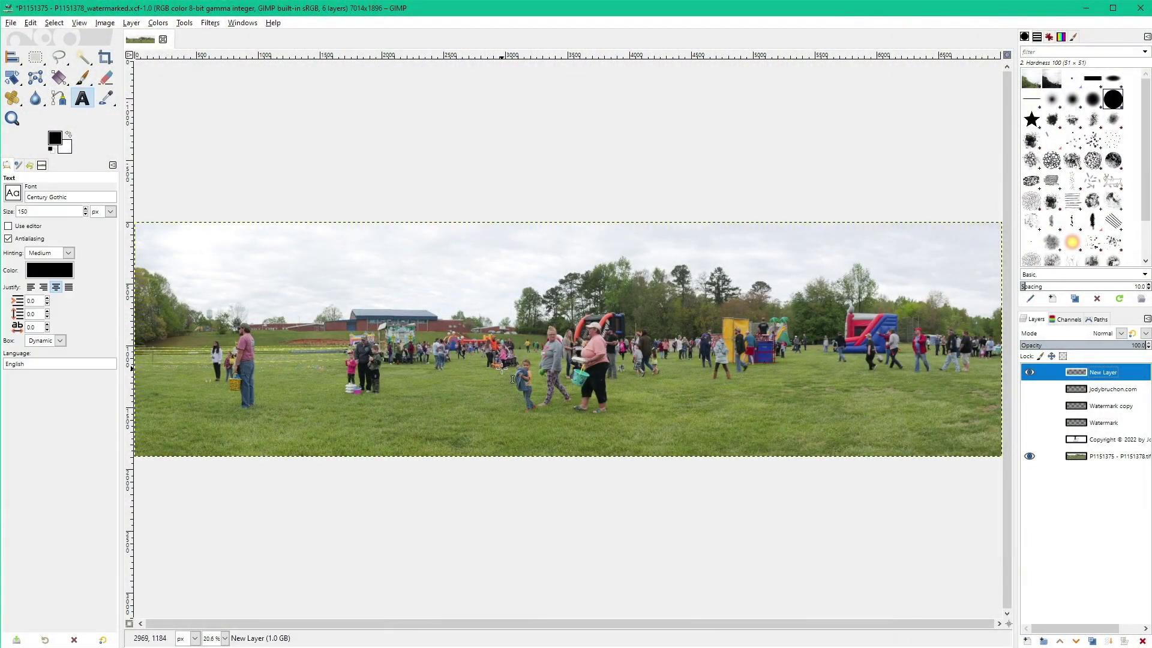
{"action": "left_click", "coordinate": [480, 349]}
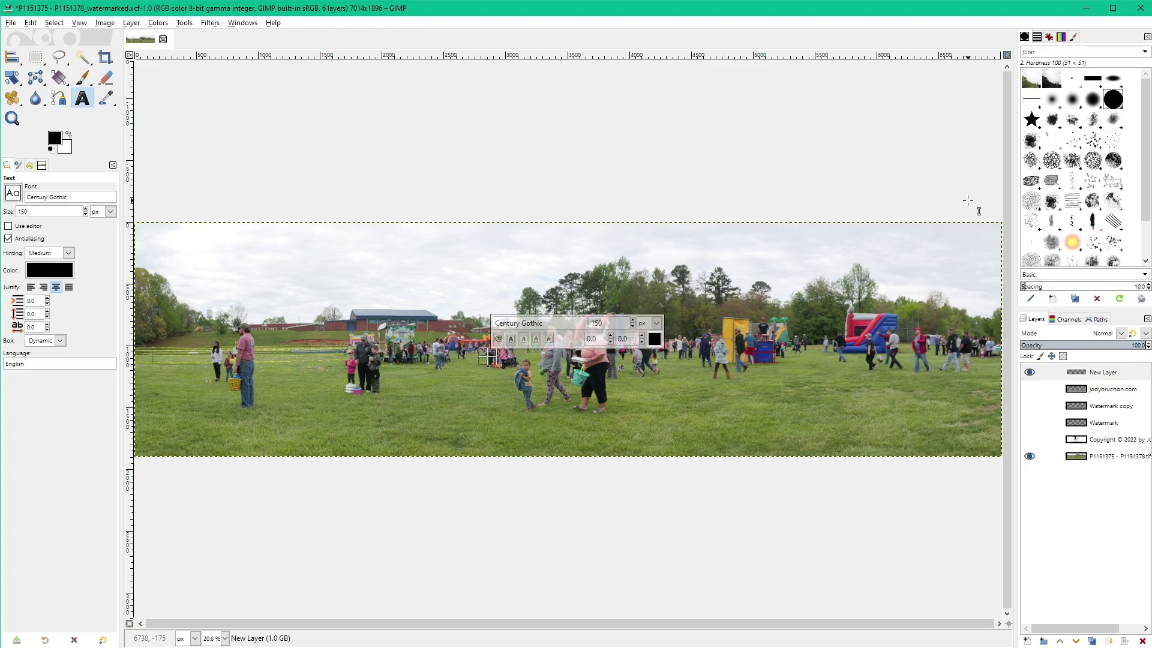
{"action": "type", "text": "jodybrucho"}
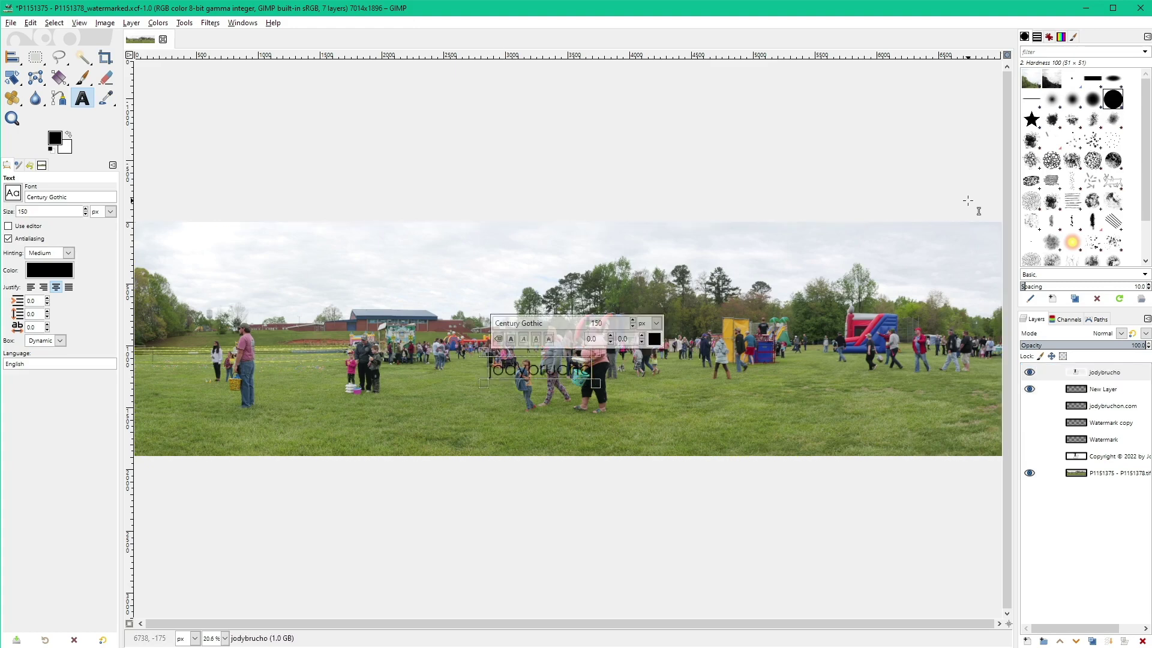
{"action": "type", "text": "n.com"}
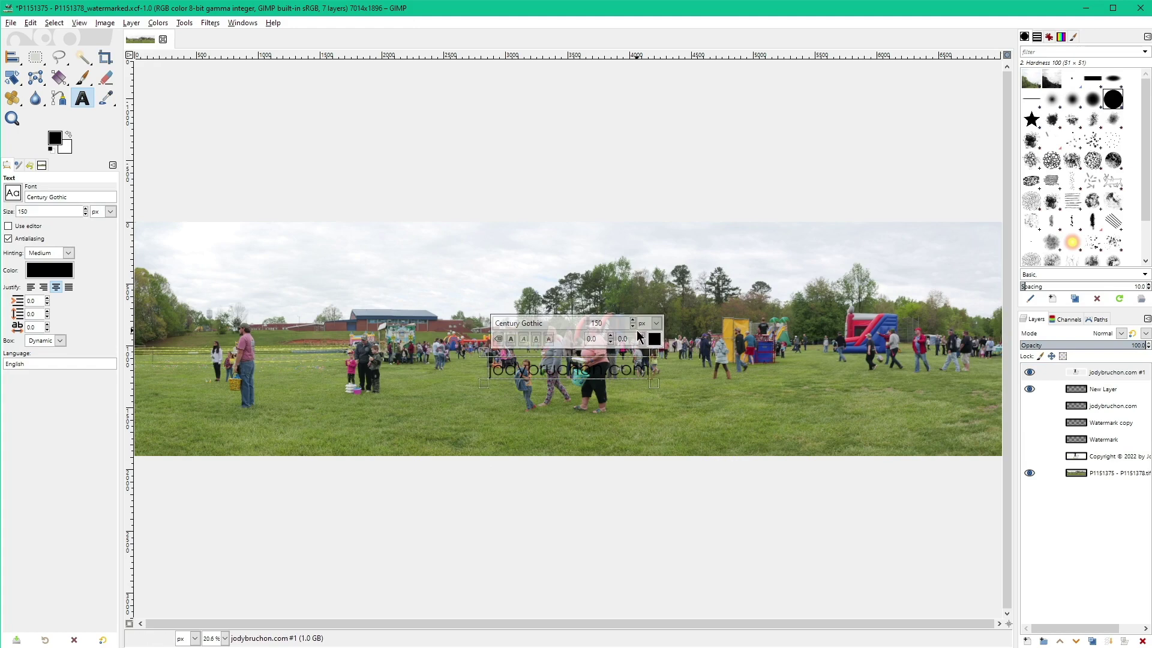
Step: Make the whole website text bold and change its font to Arial
{"action": "left_click_drag", "start_coordinate": [650, 365], "coordinate": [489, 368]}
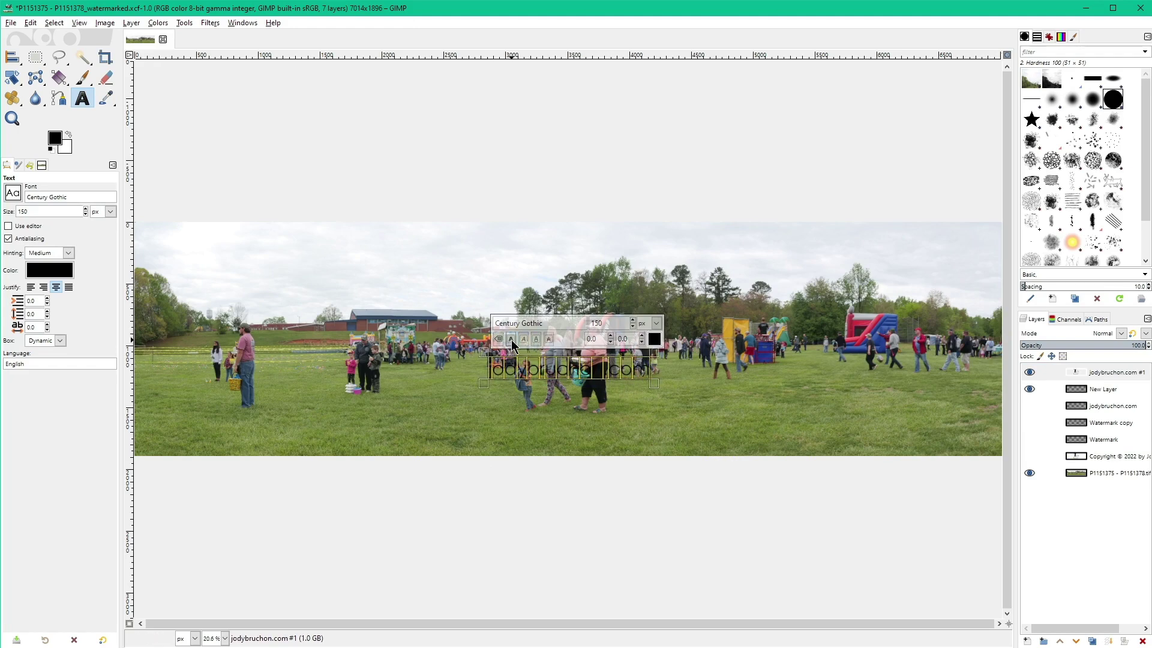
{"action": "left_click", "coordinate": [512, 340]}
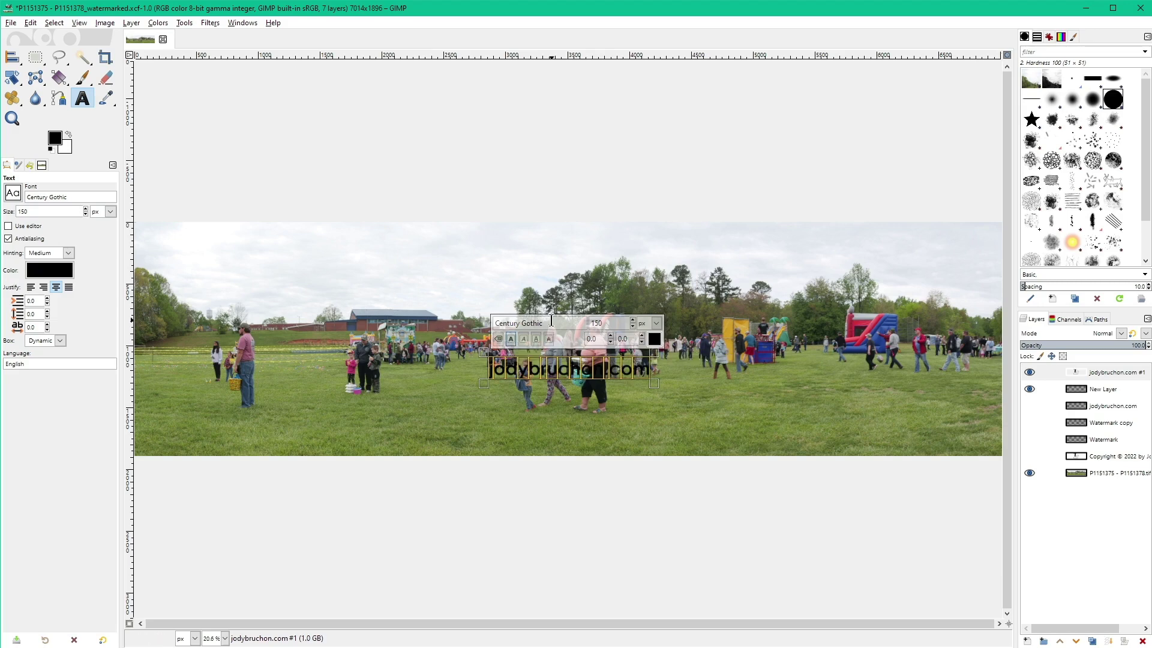
{"action": "type", "text": "aria"}
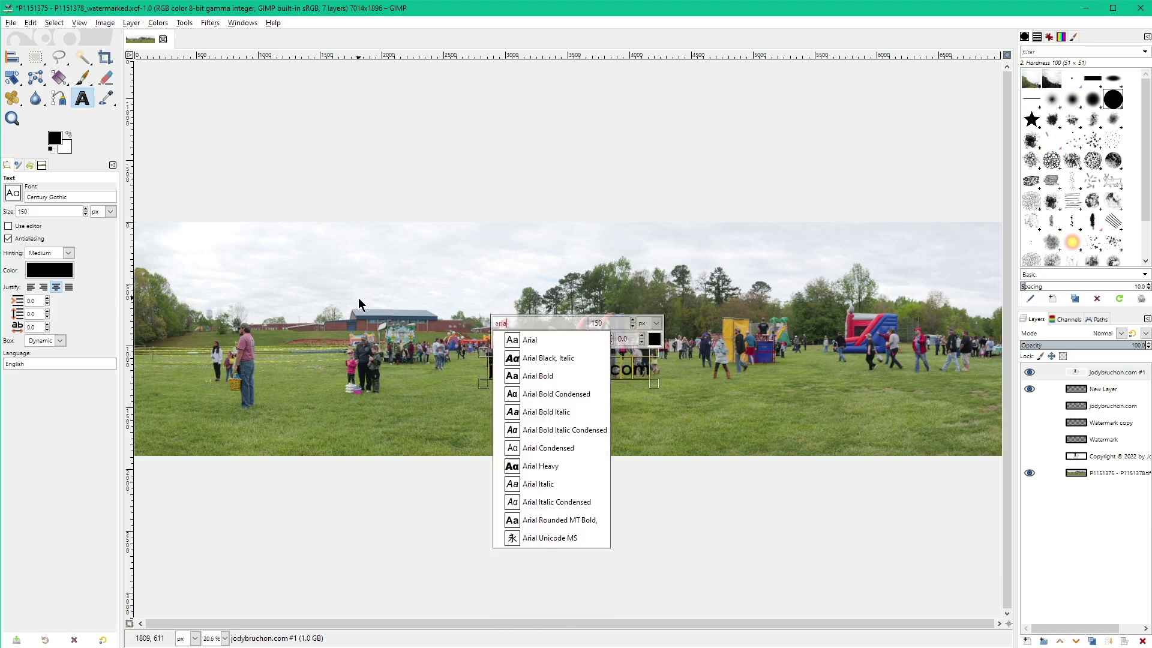
{"action": "key", "text": "Down"}
{"action": "key", "text": "Return"}
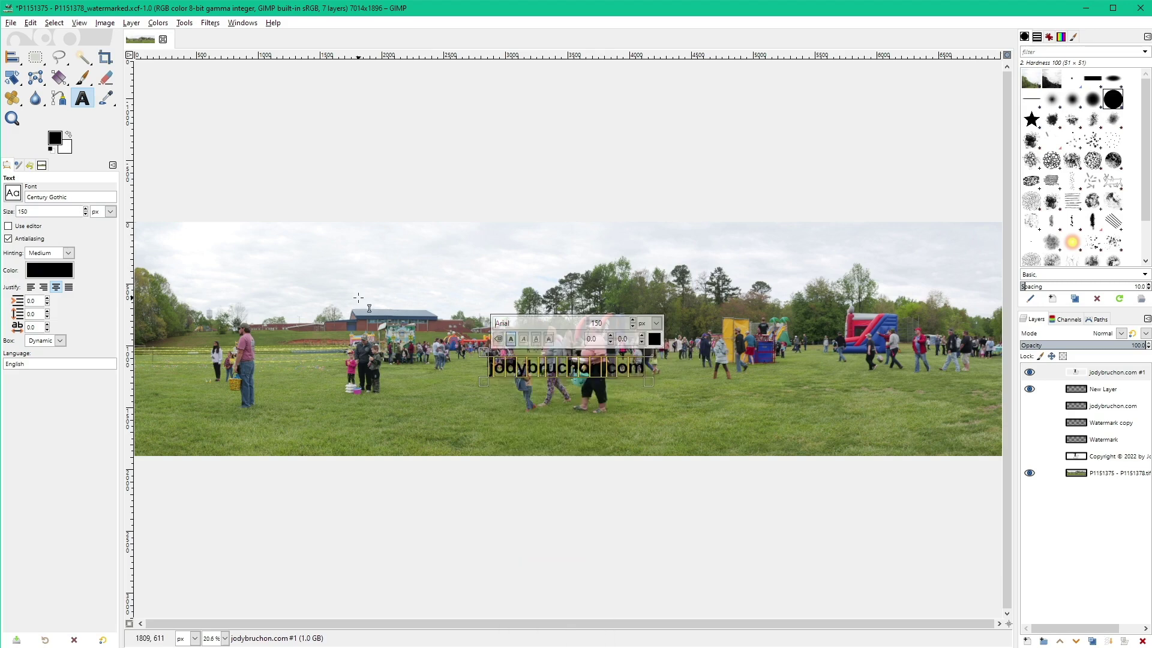
Step: Set the website text's color to neutral gray, with red, green and blue each at 50.0
{"action": "left_click", "coordinate": [658, 336]}
{"action": "key", "text": "Escape"}
{"action": "left_click", "coordinate": [597, 369]}
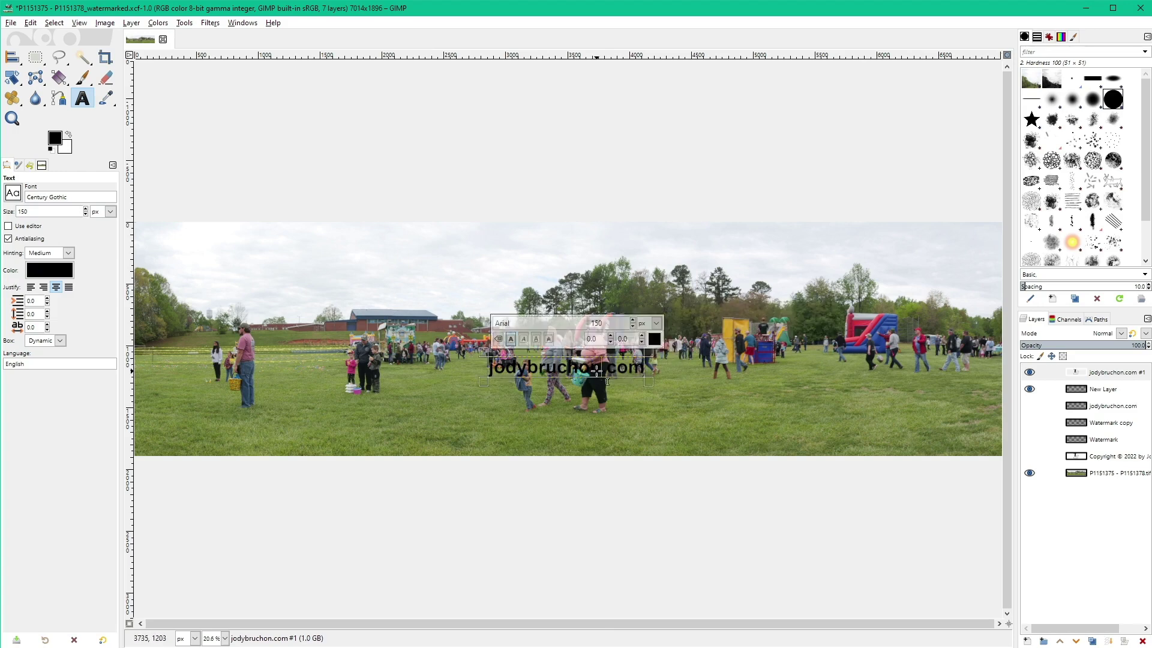
{"action": "left_click", "coordinate": [653, 339]}
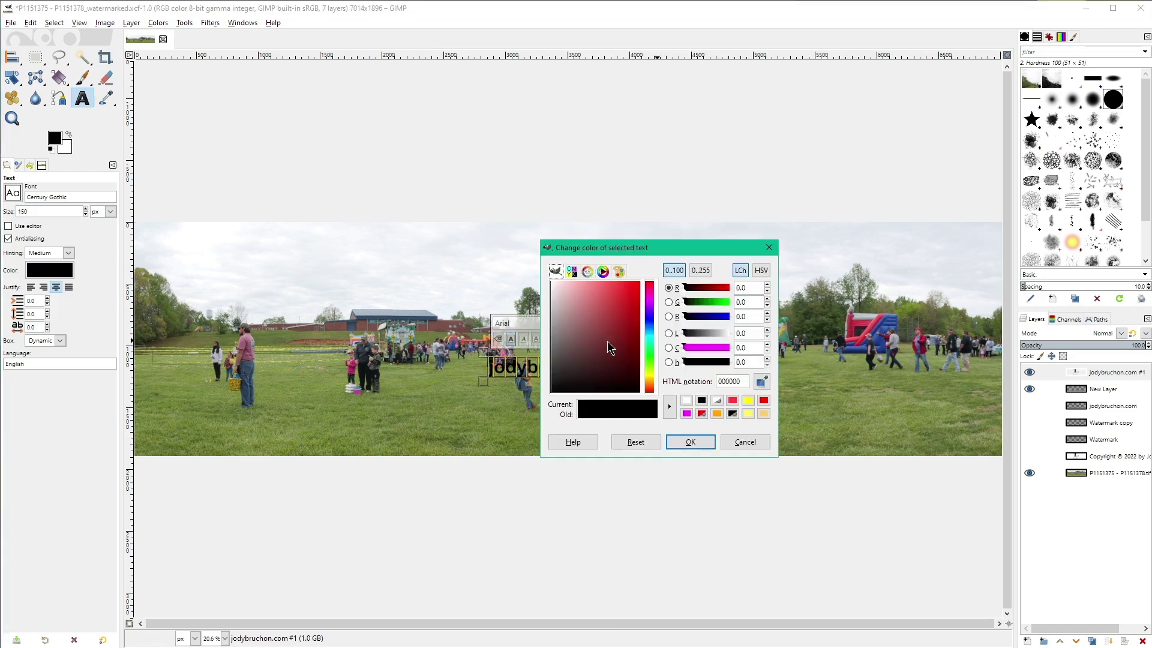
{"action": "mouse_move", "coordinate": [552, 307]}
{"action": "left_mouse_down"}
{"action": "mouse_move", "coordinate": [530, 325]}
{"action": "mouse_move", "coordinate": [520, 362]}
{"action": "mouse_move", "coordinate": [521, 341]}
{"action": "left_mouse_up"}
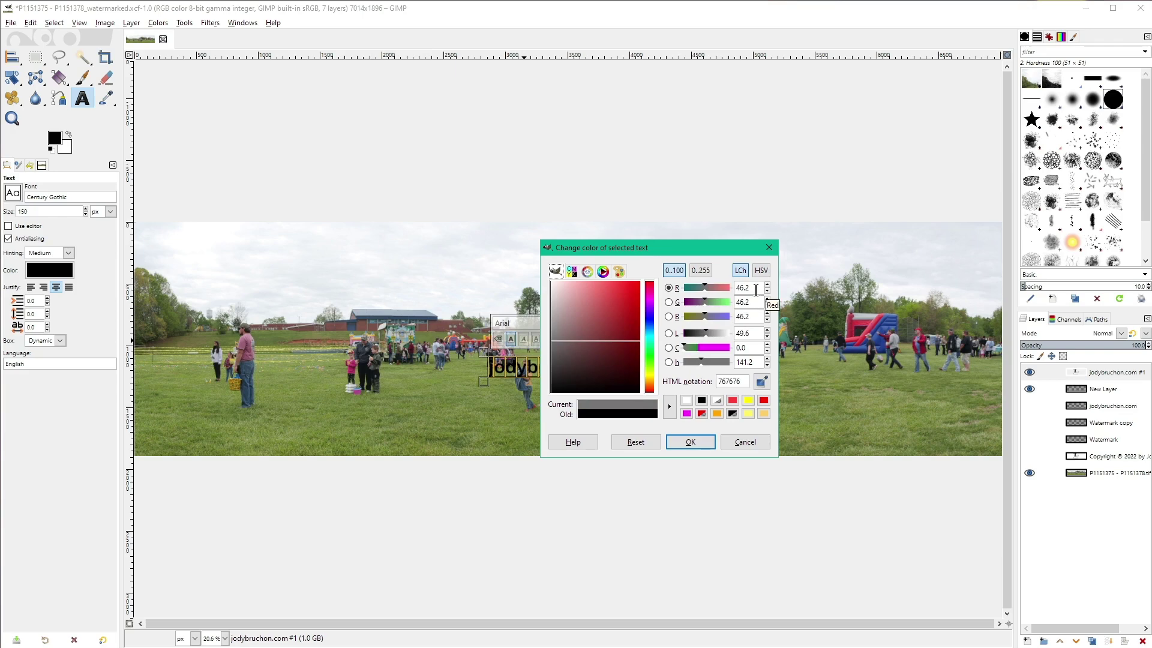
{"action": "double_click", "coordinate": [744, 288]}
{"action": "type", "text": "50"}
{"action": "key", "text": "Tab"}
{"action": "type", "text": "50.0"}
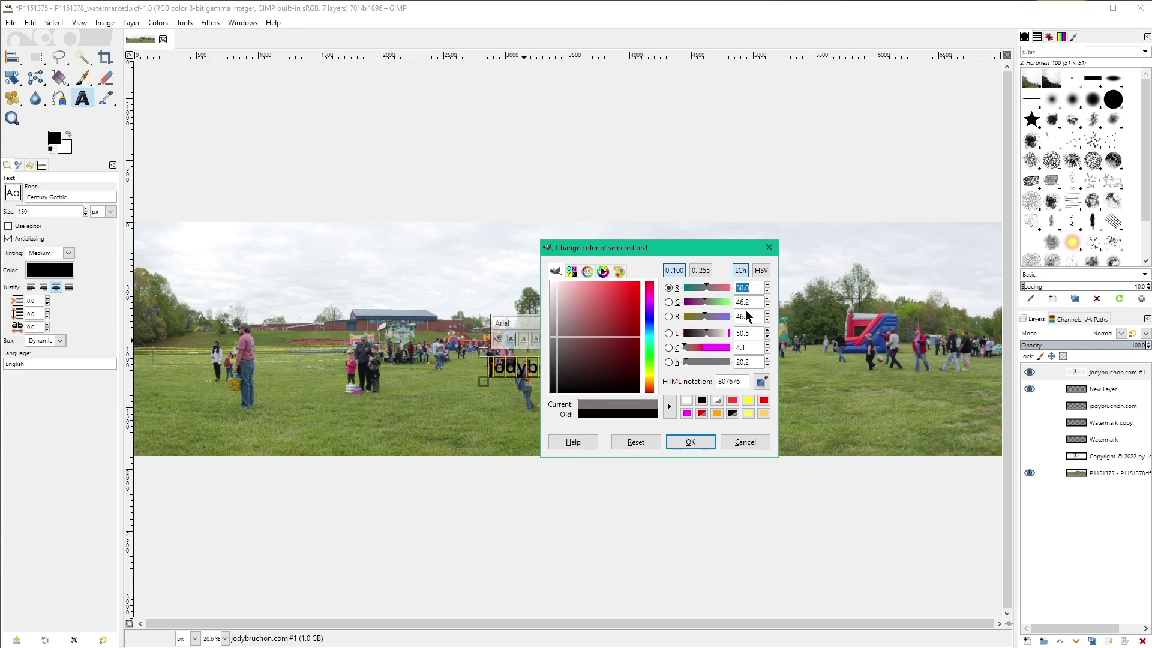
{"action": "key", "text": "Tab"}
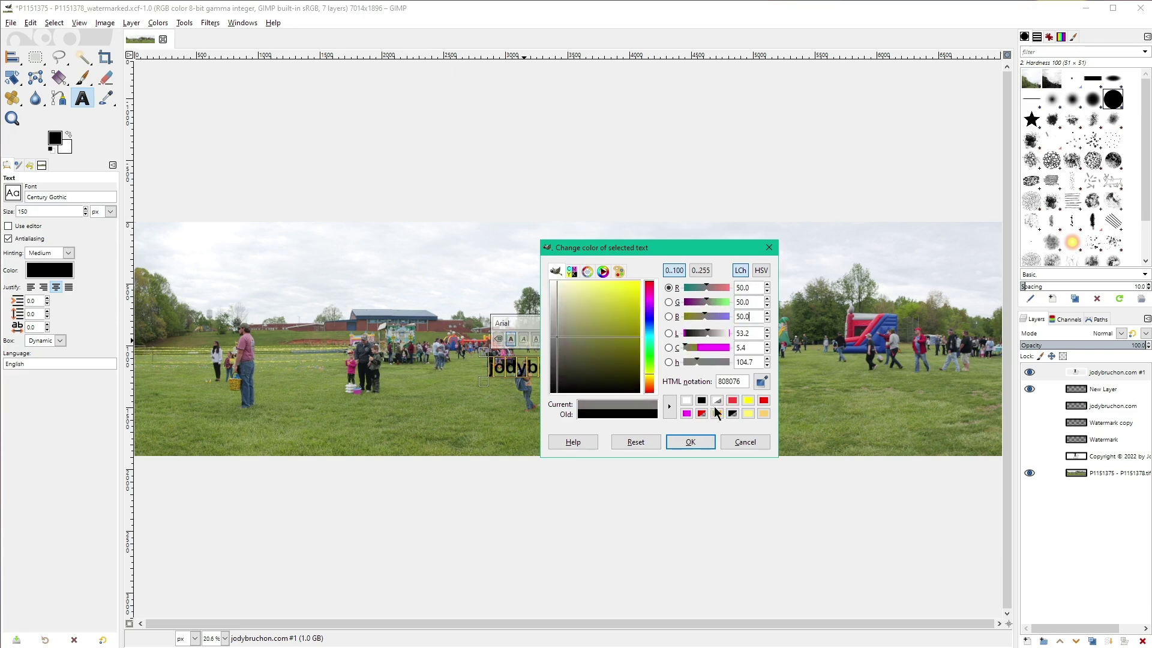
{"action": "left_click", "coordinate": [695, 441]}
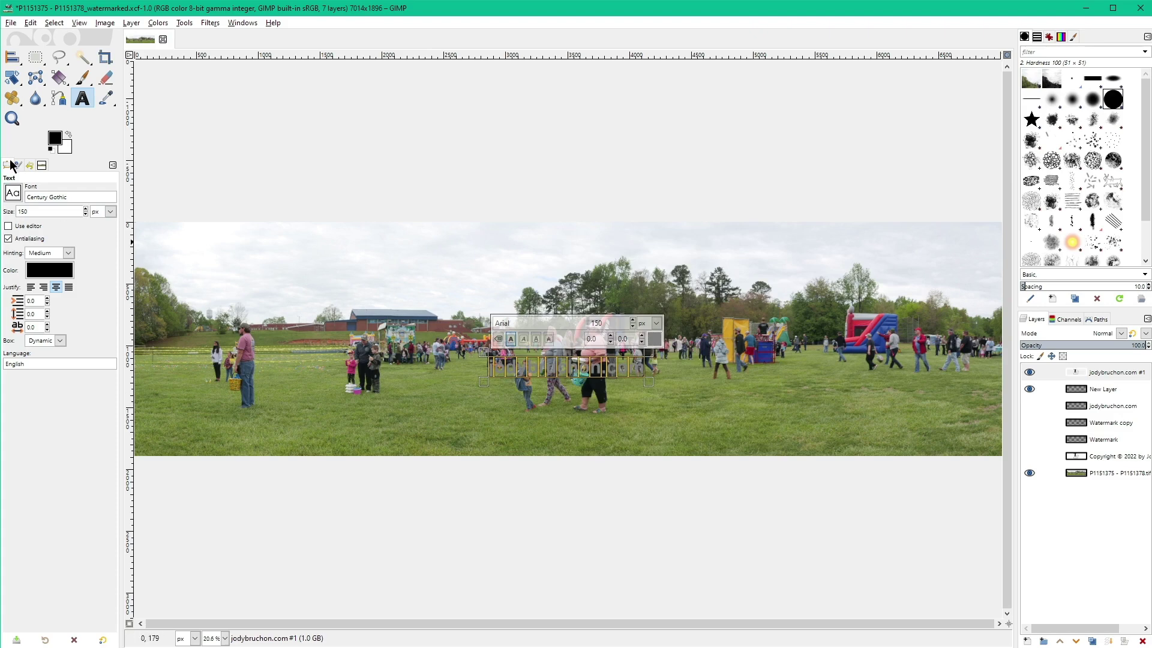
Step: Center the gray text layer horizontally and vertically relative to the image
{"action": "left_click", "coordinate": [15, 62]}
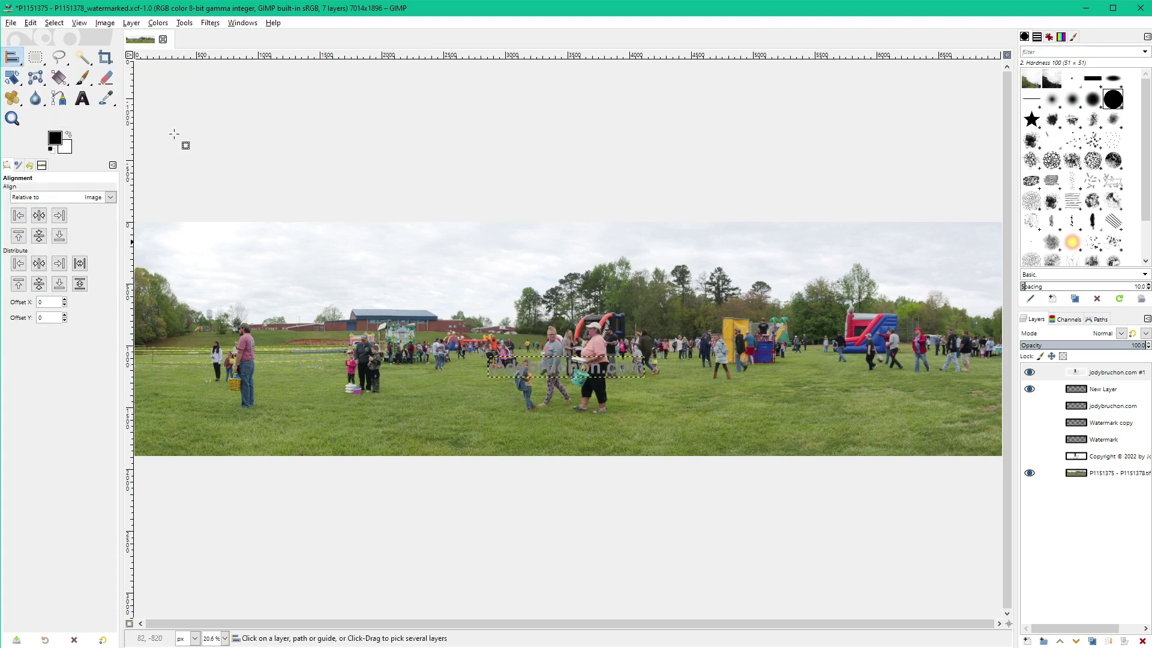
{"action": "left_click", "coordinate": [585, 369]}
{"action": "left_click", "coordinate": [39, 217]}
{"action": "left_click", "coordinate": [39, 236]}
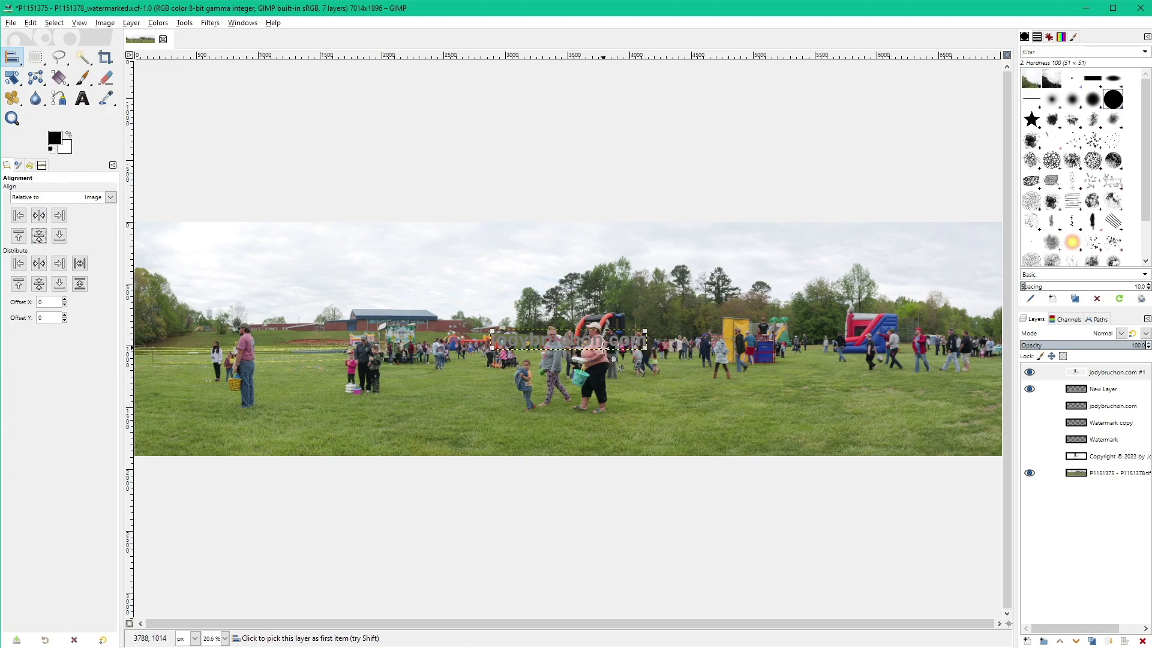
Step: Try the Grain merge blend mode on the gray text layer and return it to Normal
{"action": "key", "text": "1"}
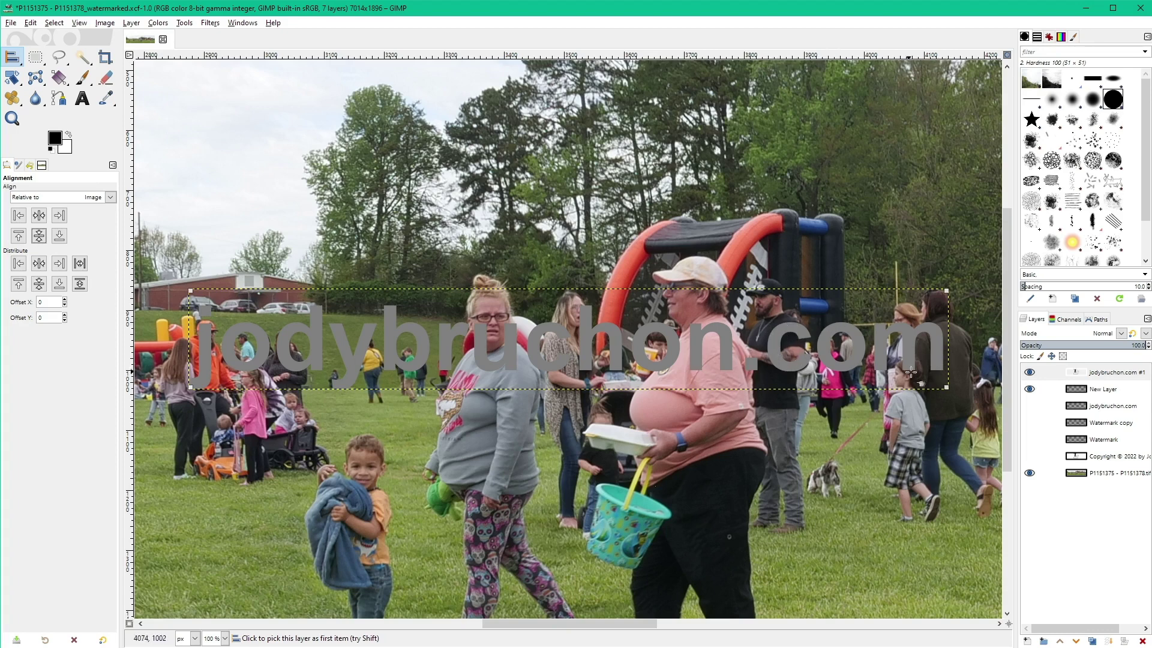
{"action": "left_click", "coordinate": [1120, 334]}
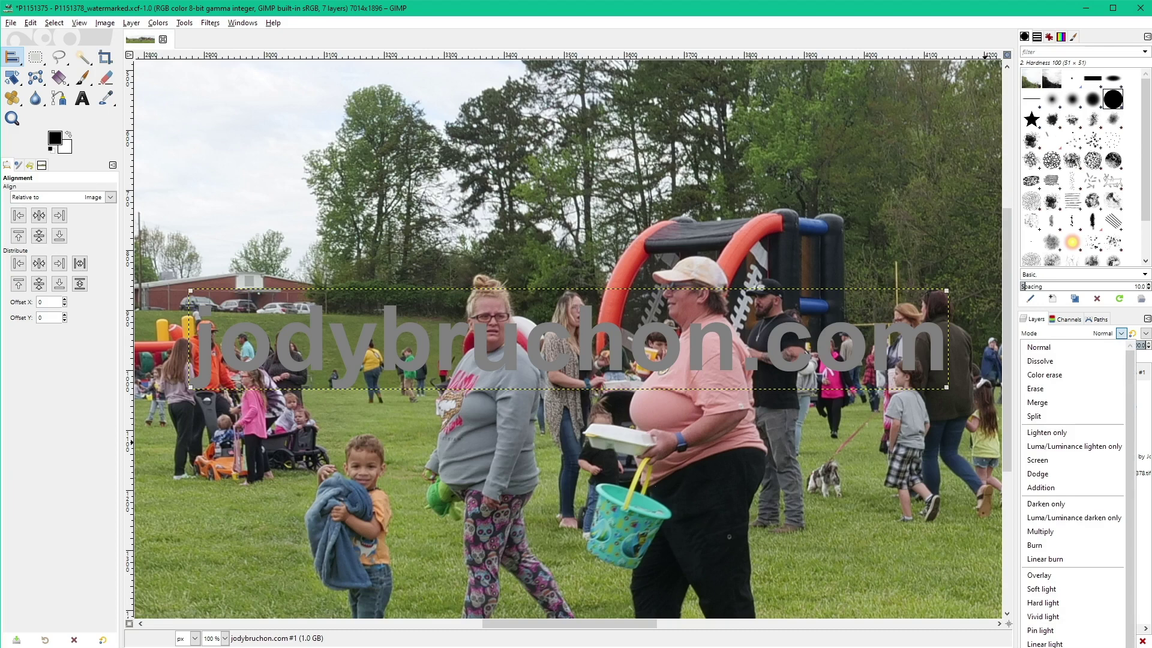
{"action": "left_click", "coordinate": [1056, 629]}
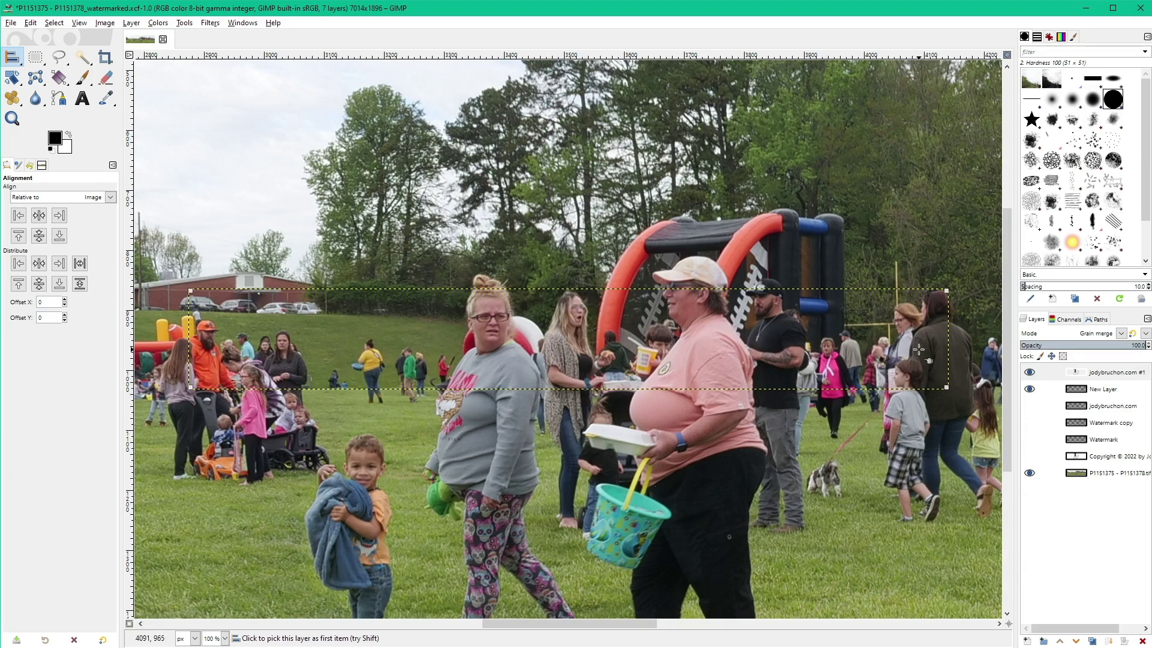
{"action": "left_click", "coordinate": [1116, 332]}
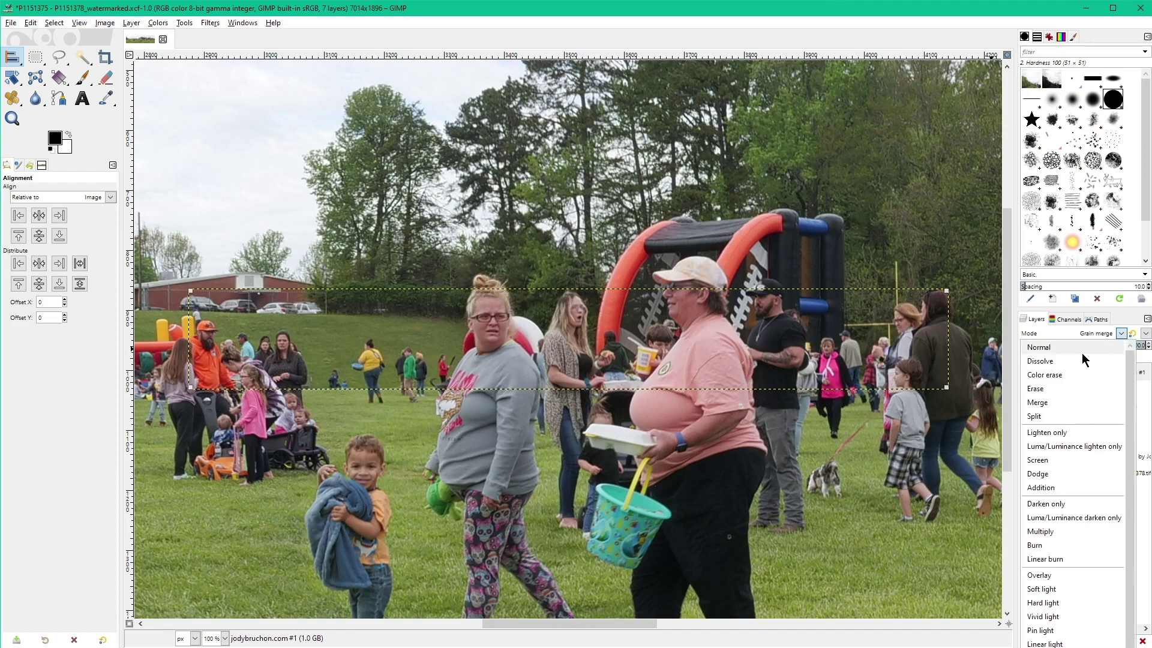
{"action": "left_click", "coordinate": [1081, 354]}
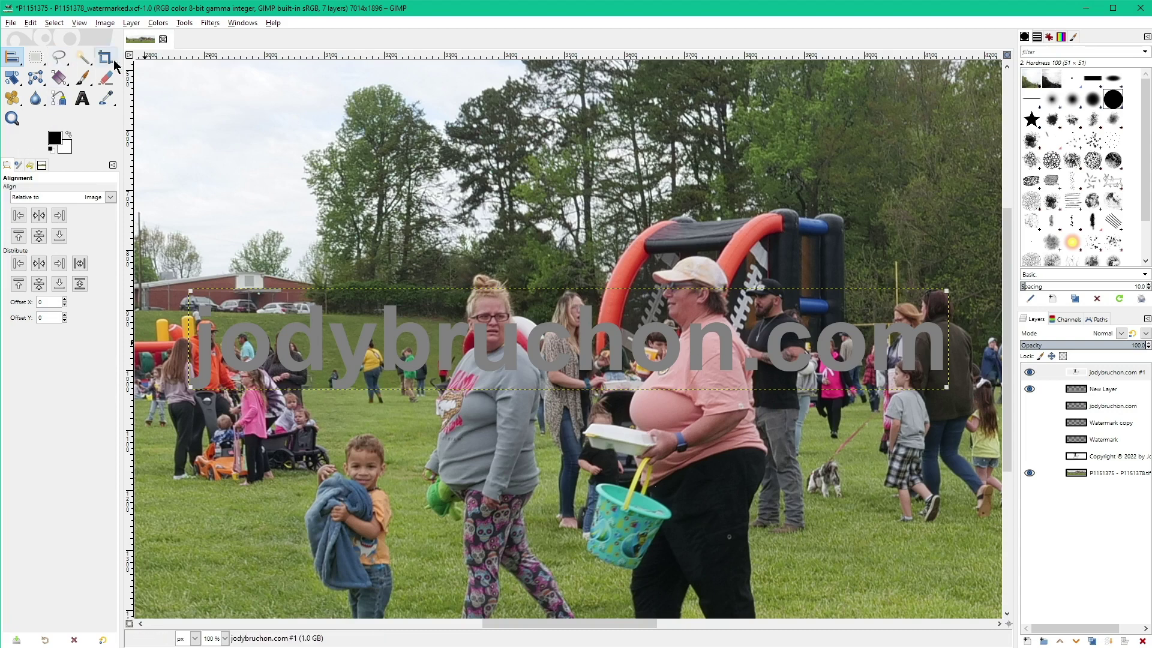
Step: Choose the Full saturation spectrum gradient for the Gradient tool and move New Layer above the gray text layer
{"action": "left_click", "coordinate": [60, 83]}
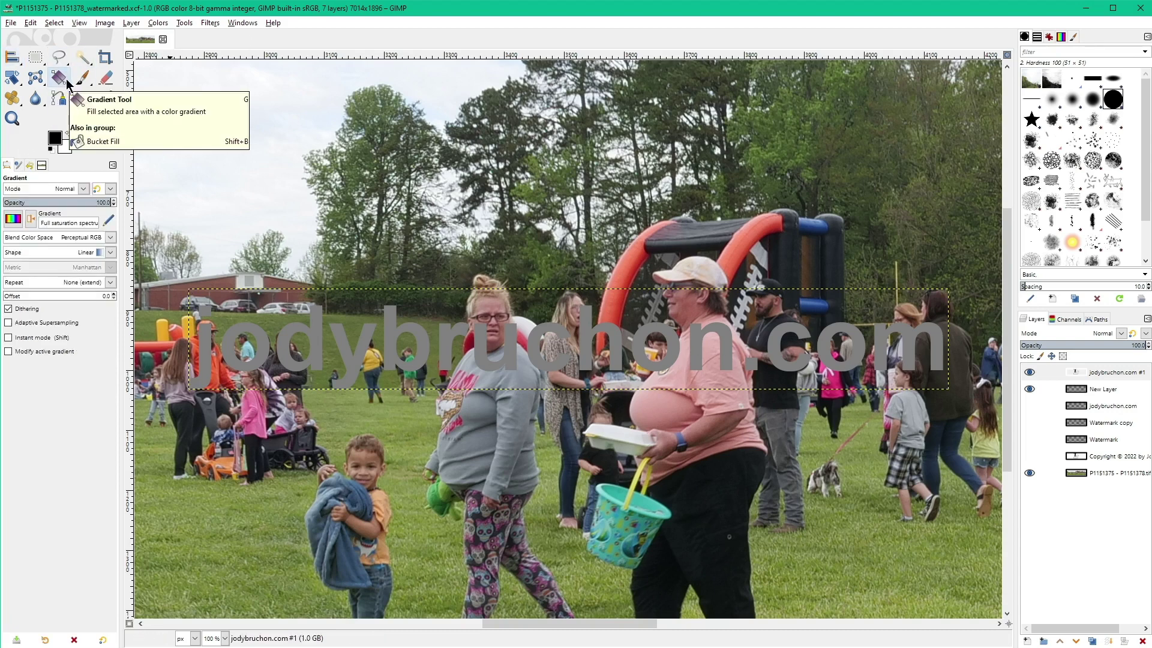
{"action": "left_click", "coordinate": [13, 219]}
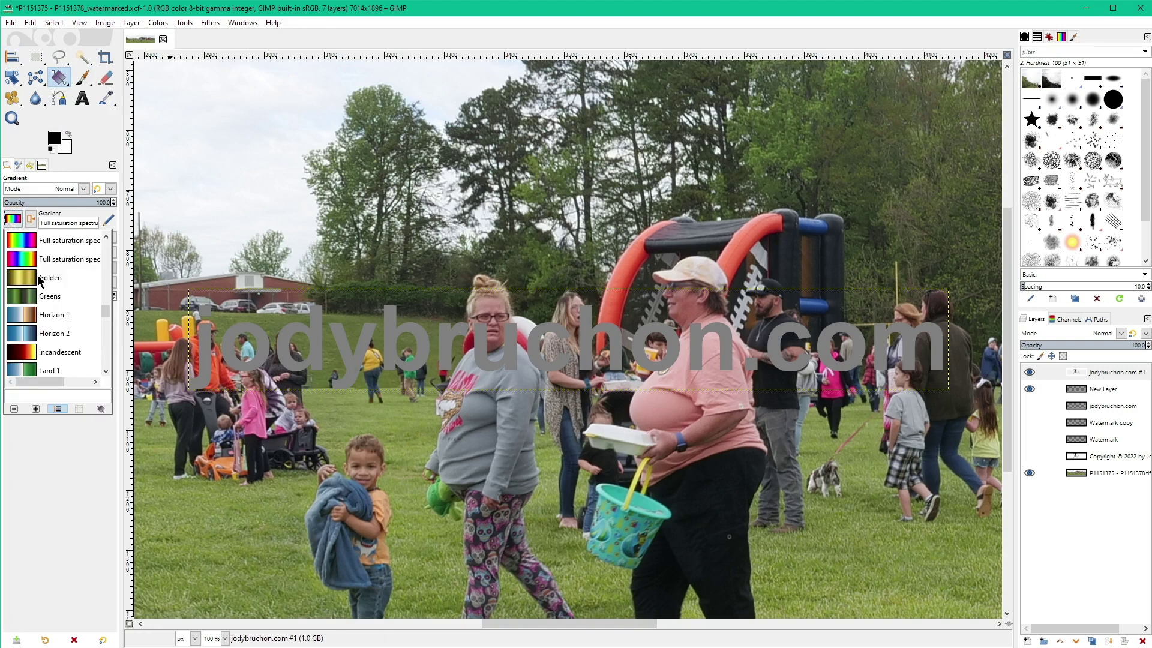
{"action": "left_click", "coordinate": [64, 246]}
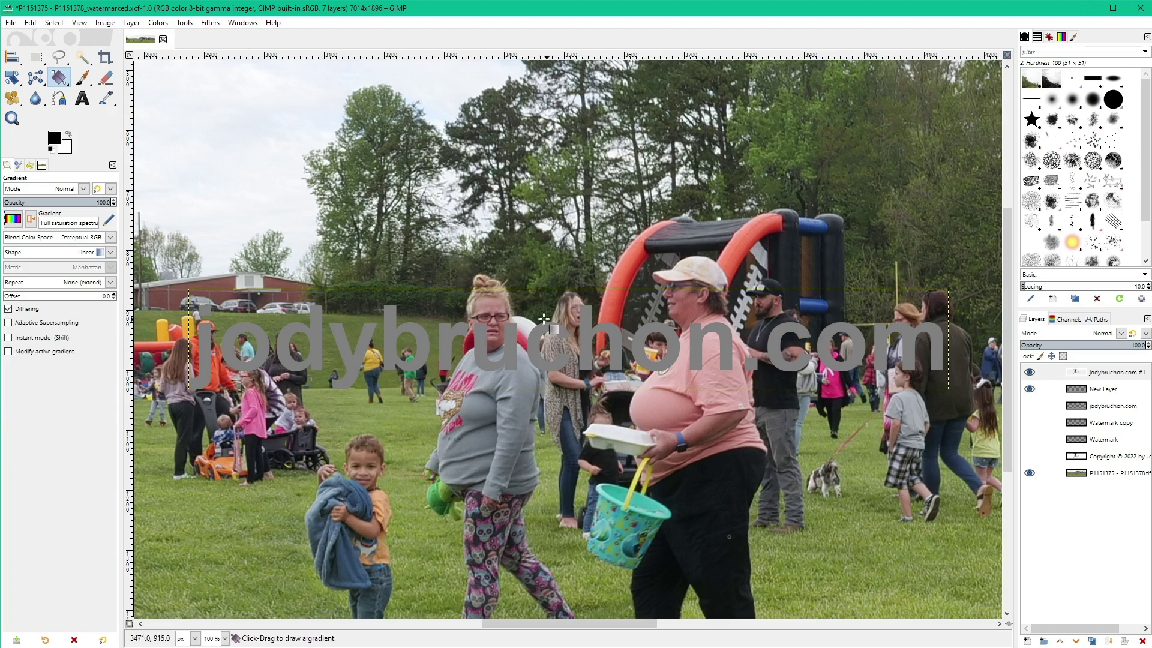
{"action": "left_click_drag", "start_coordinate": [1104, 393], "coordinate": [1100, 372]}
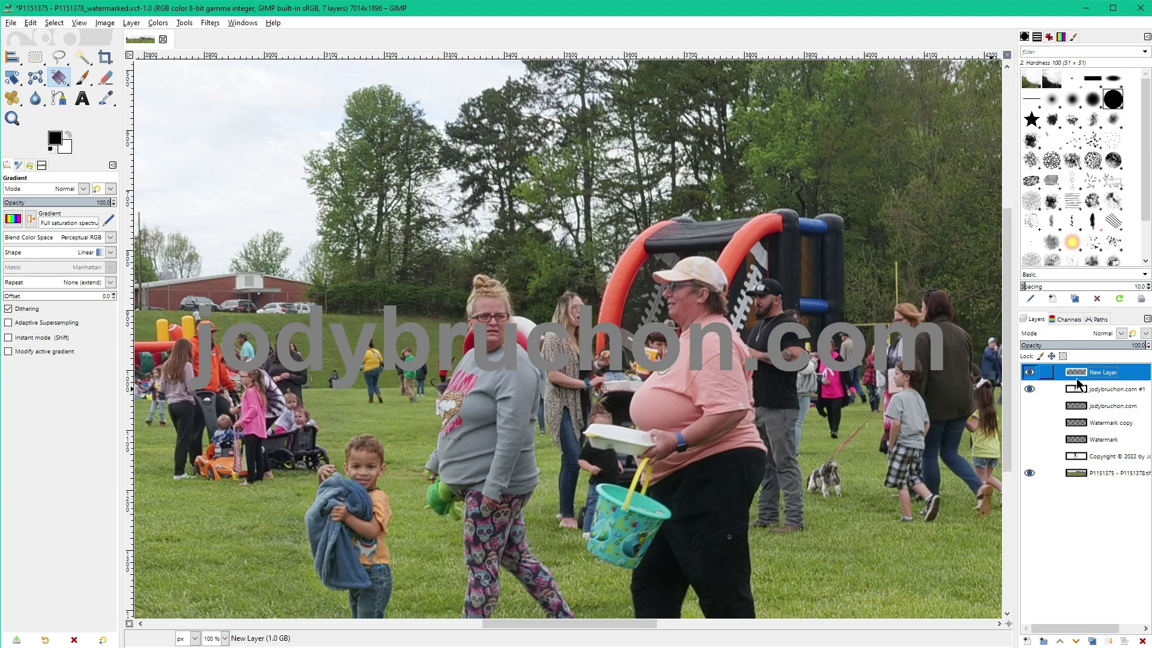
Step: Set New Layer's blend mode to Darken only and draw a vertical Full saturation spectrum gradient across the height of the website text
{"action": "left_click", "coordinate": [1086, 333]}
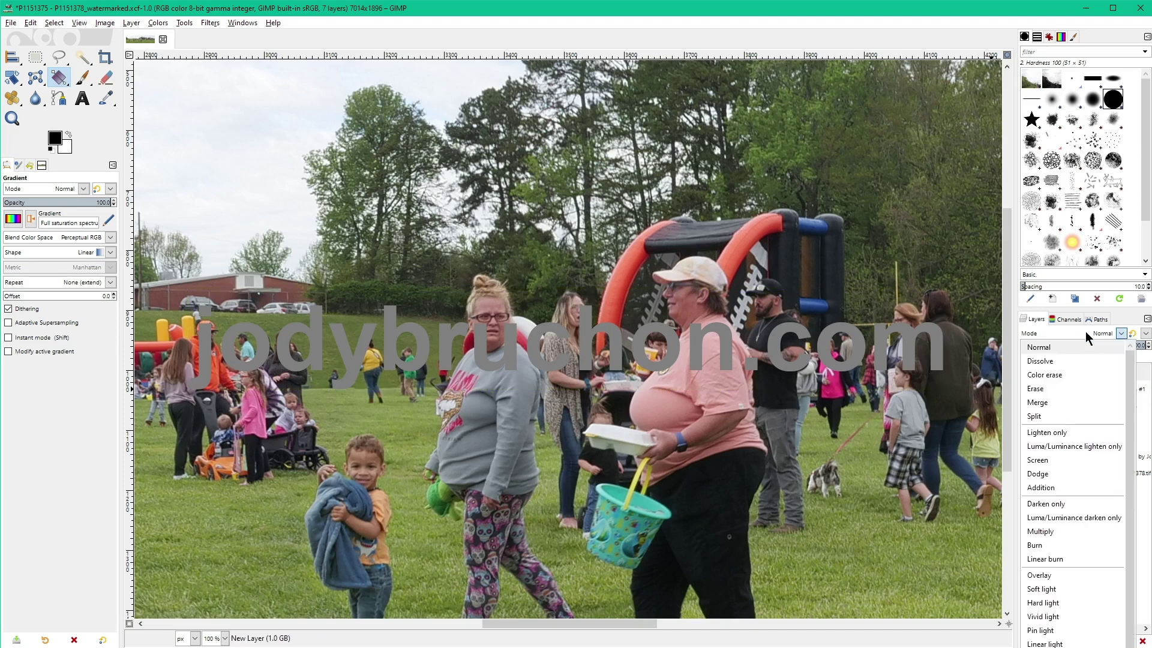
{"action": "left_click", "coordinate": [1061, 509]}
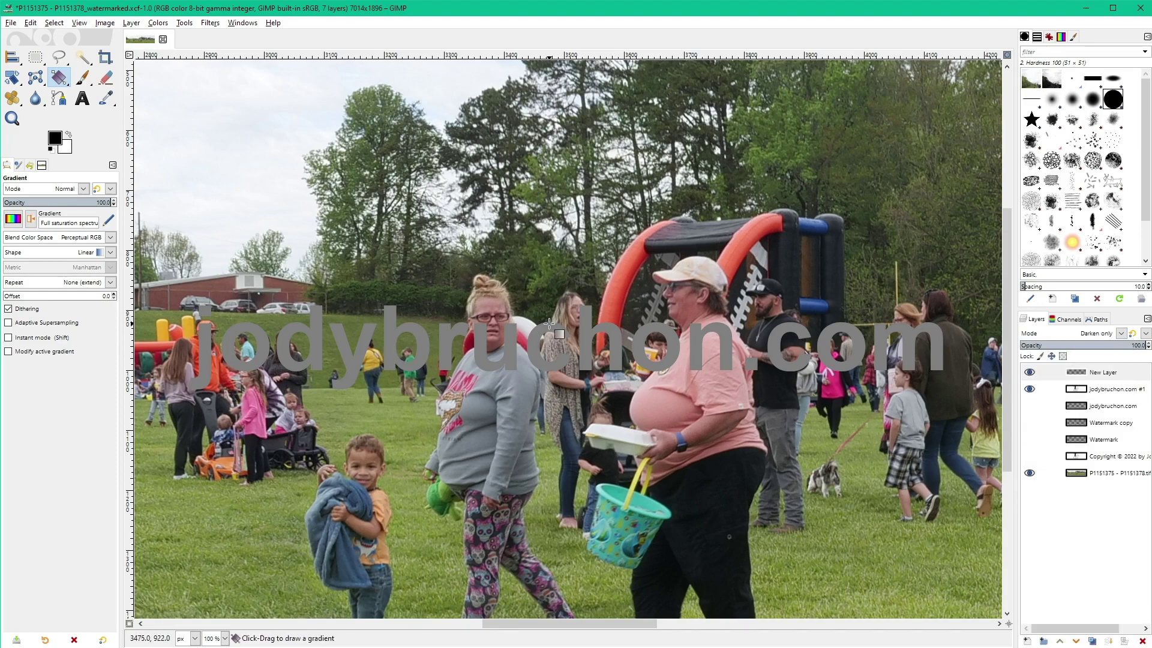
{"action": "left_click_drag", "start_coordinate": [549, 324], "coordinate": [547, 360]}
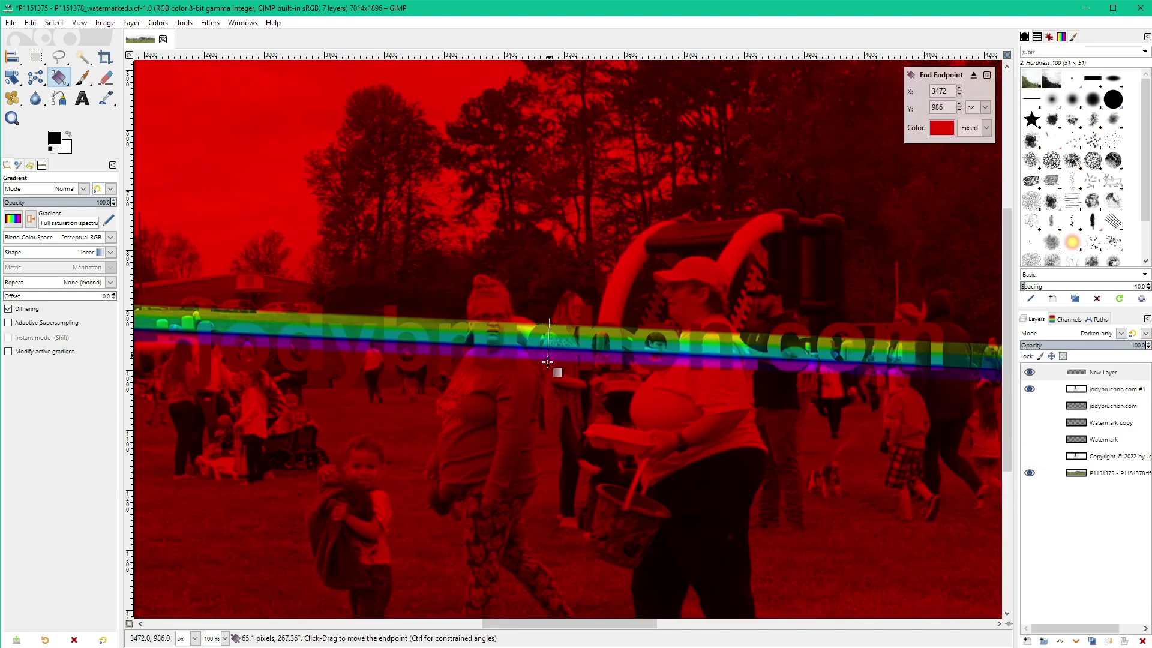
{"action": "left_click_drag", "start_coordinate": [547, 360], "coordinate": [552, 369]}
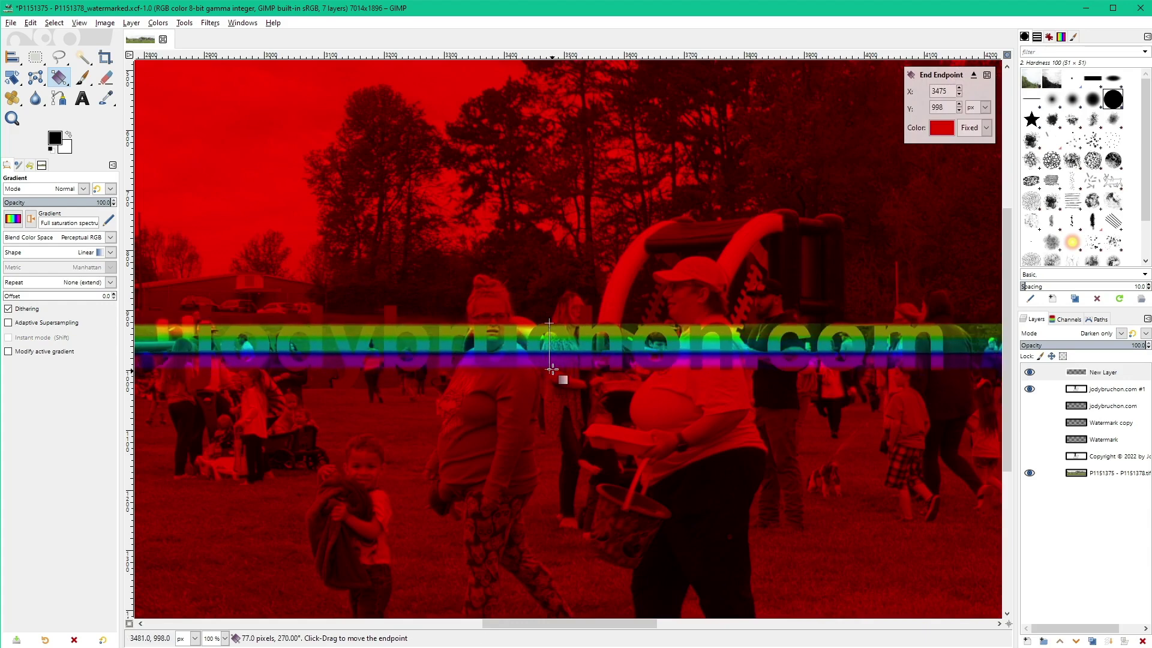
Step: Adjust the gradient's start point to Y 922 and its end point to Y 1000 at X 3475, and apply it
{"action": "left_click", "coordinate": [550, 322]}
{"action": "left_click_drag", "start_coordinate": [550, 322], "coordinate": [550, 324]}
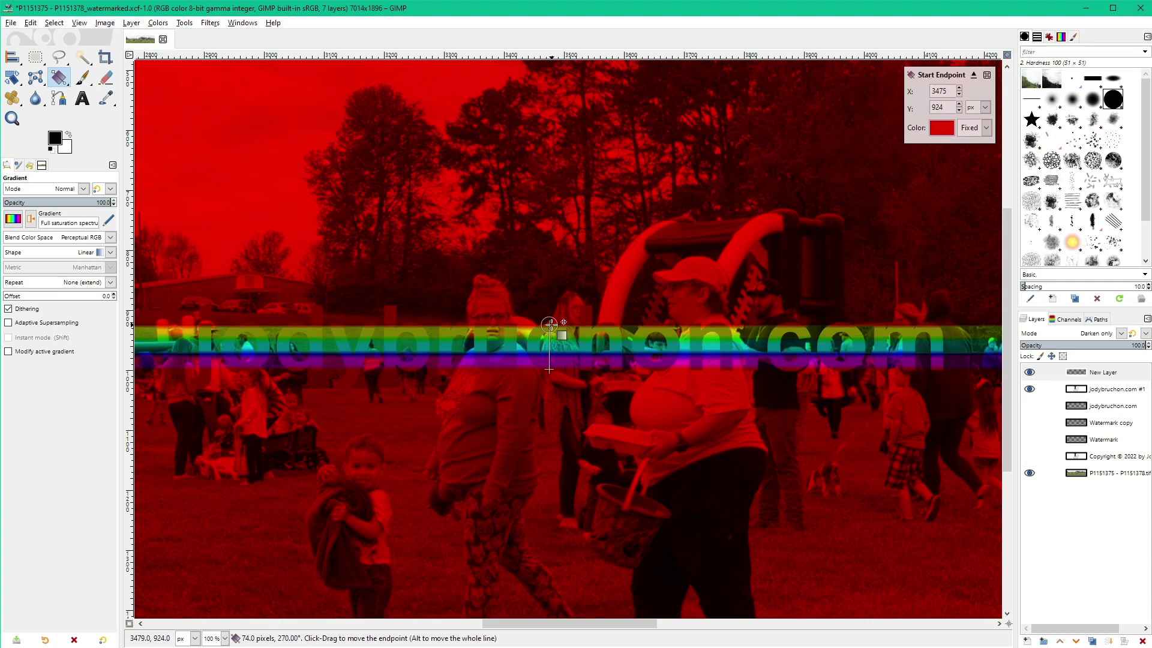
{"action": "left_click_drag", "start_coordinate": [551, 324], "coordinate": [550, 323]}
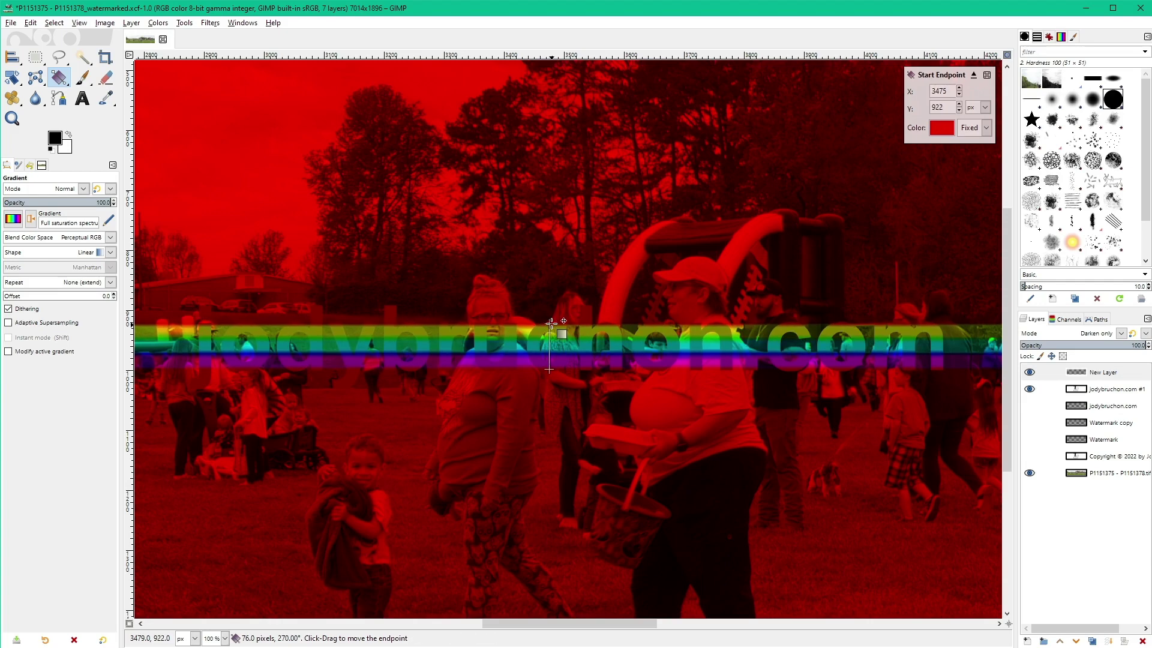
{"action": "left_click", "coordinate": [550, 371]}
{"action": "left_click_drag", "start_coordinate": [550, 372], "coordinate": [551, 370]}
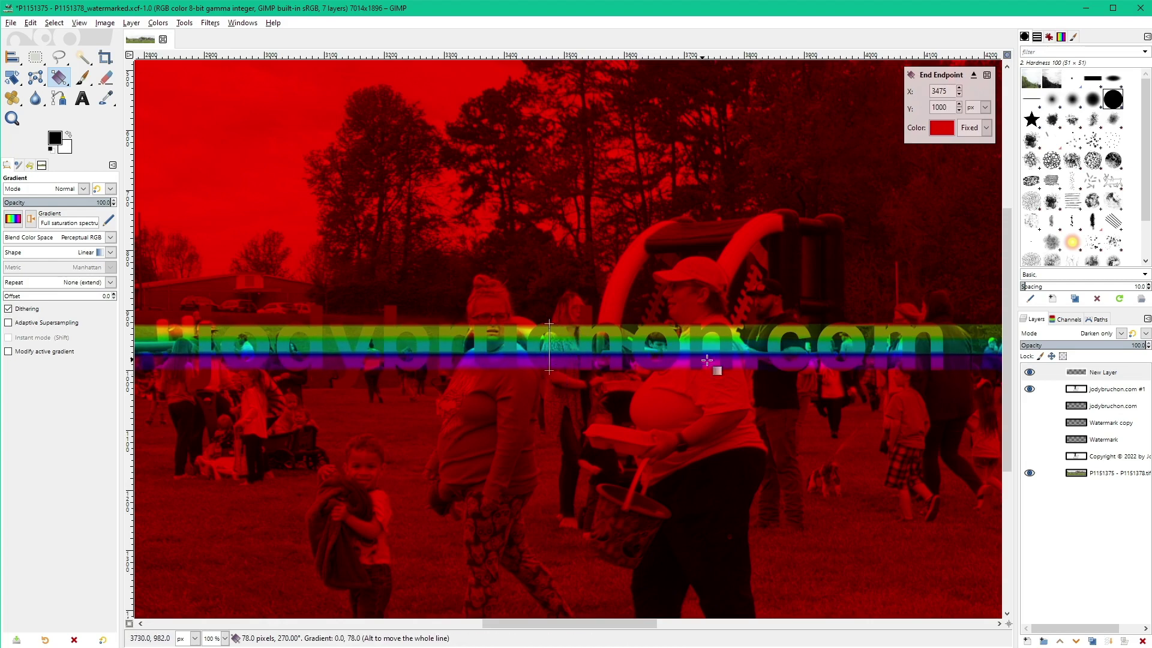
{"action": "key", "text": "Return"}
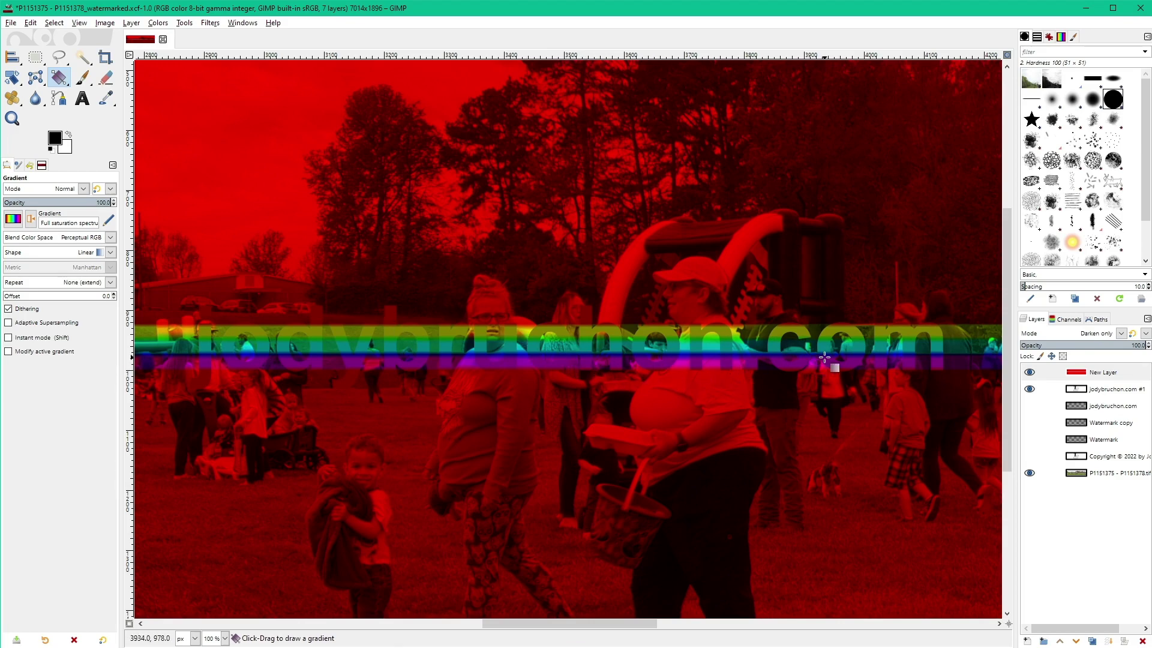
Step: Merge New Layer down into the gray website text layer and set the merged layer's blend mode to Grain merge
{"action": "right_click", "coordinate": [1078, 373]}
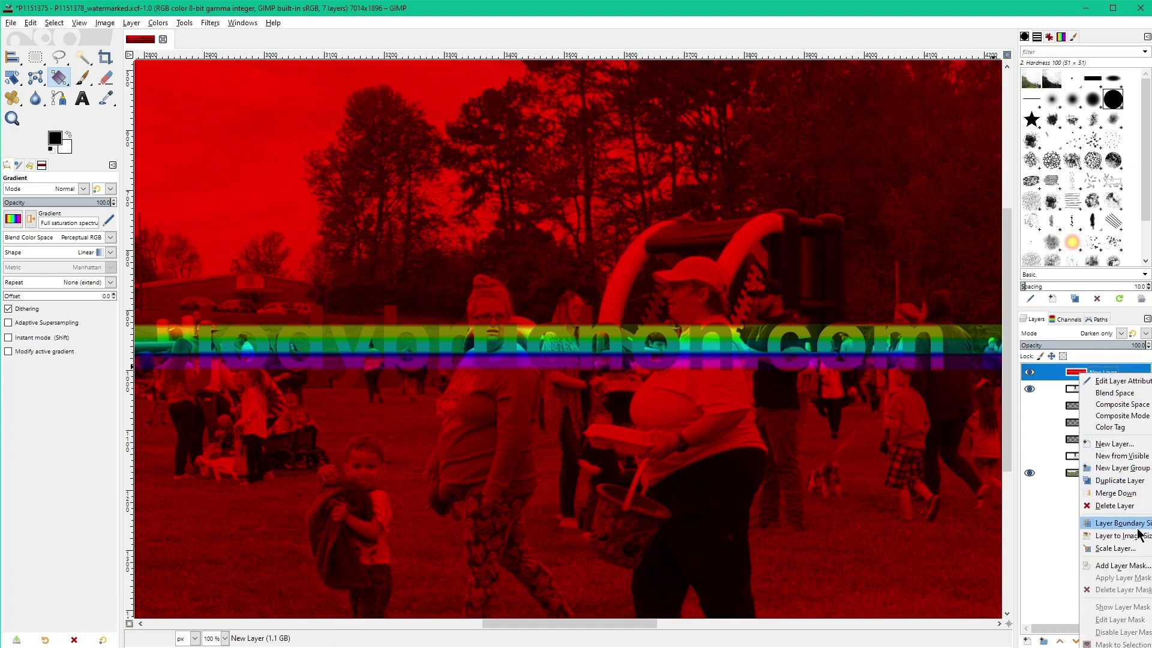
{"action": "left_click", "coordinate": [1117, 506]}
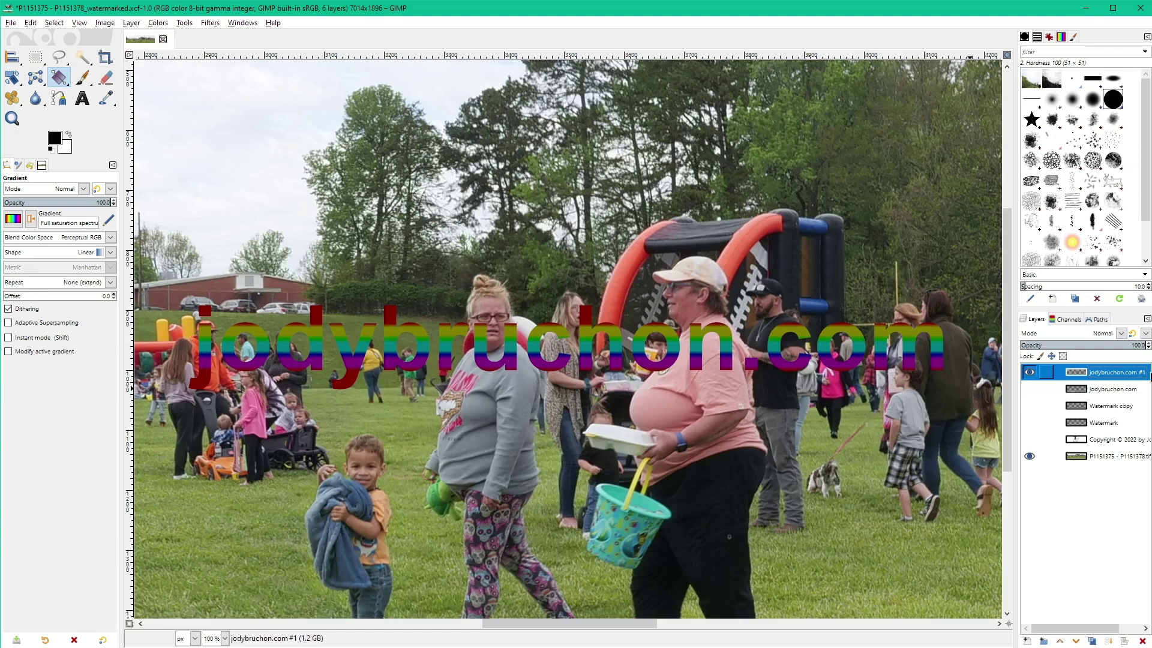
{"action": "left_click", "coordinate": [1087, 335]}
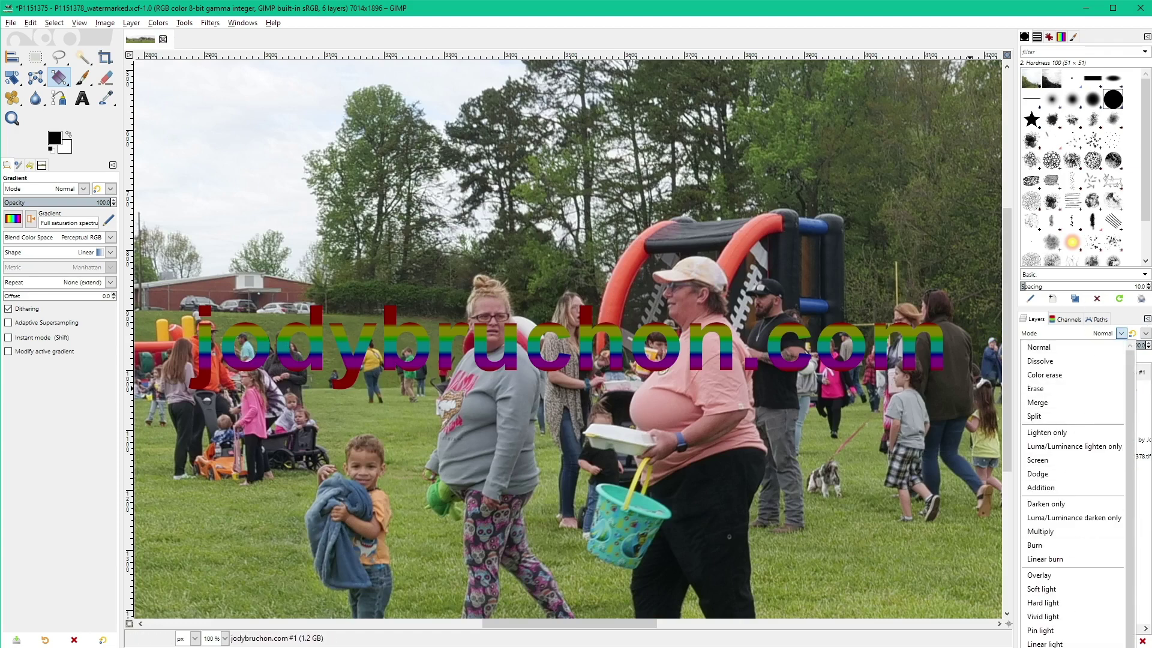
{"action": "left_click", "coordinate": [1079, 518]}
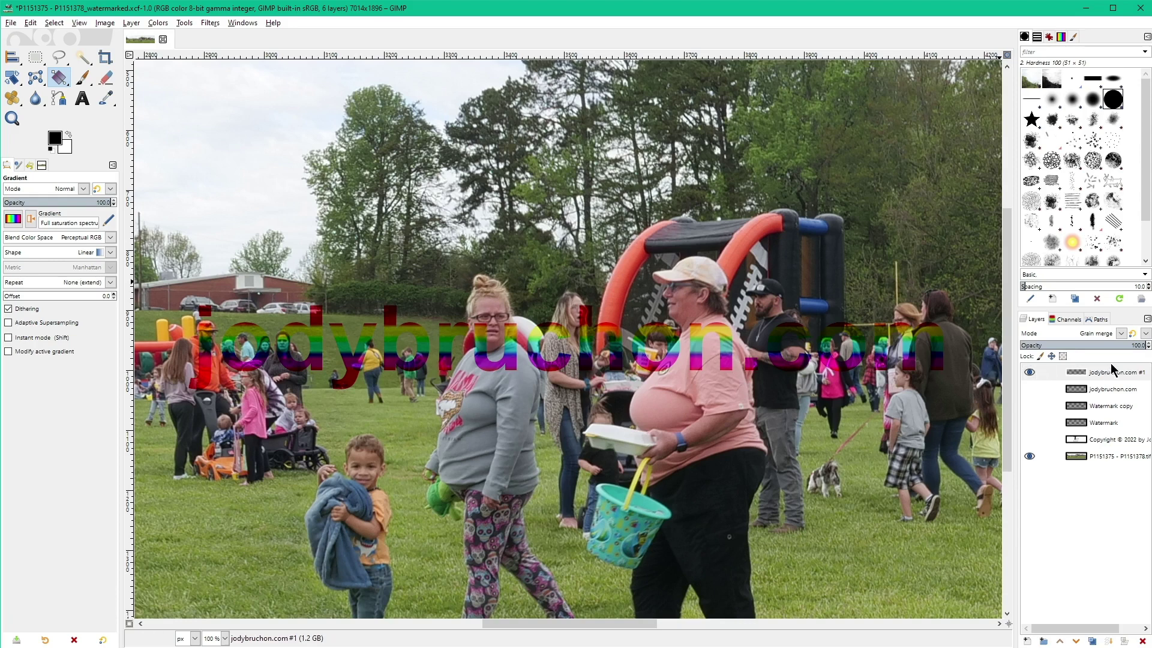
Step: Set the rainbow text layer's opacity to 10.0
{"action": "left_click", "coordinate": [1137, 345]}
{"action": "type", "text": "0"}
{"action": "key", "text": "Return"}
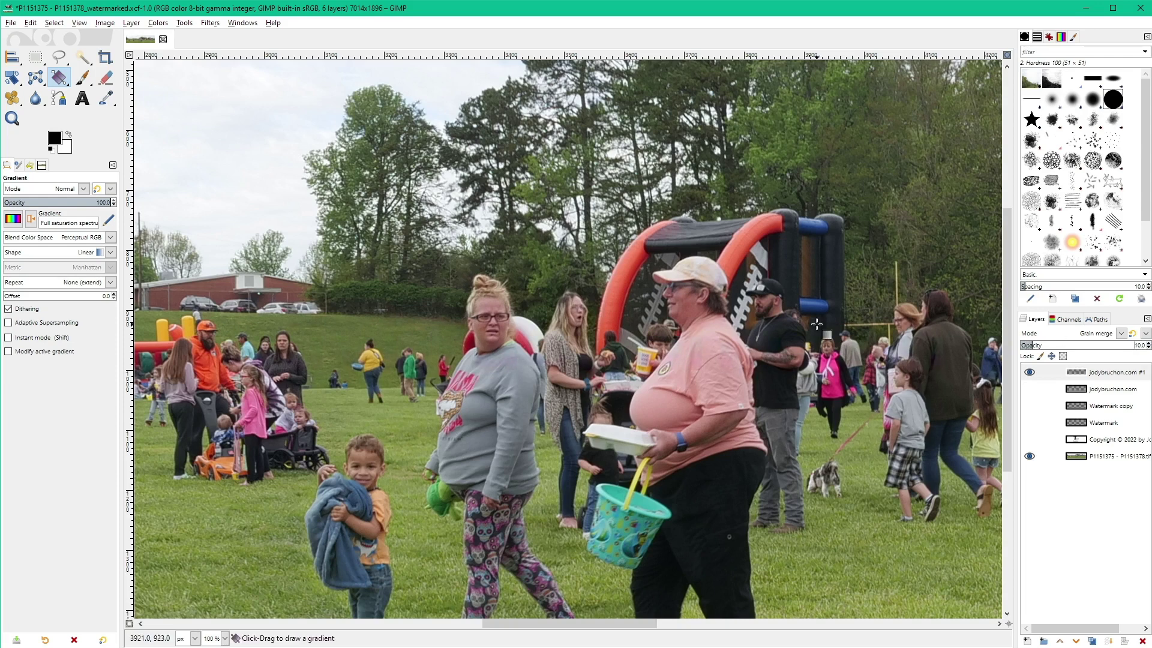
Step: Copy the visible watermarked image and paste it into IrfanView
{"action": "left_click", "coordinate": [31, 23]}
{"action": "left_click", "coordinate": [71, 105]}
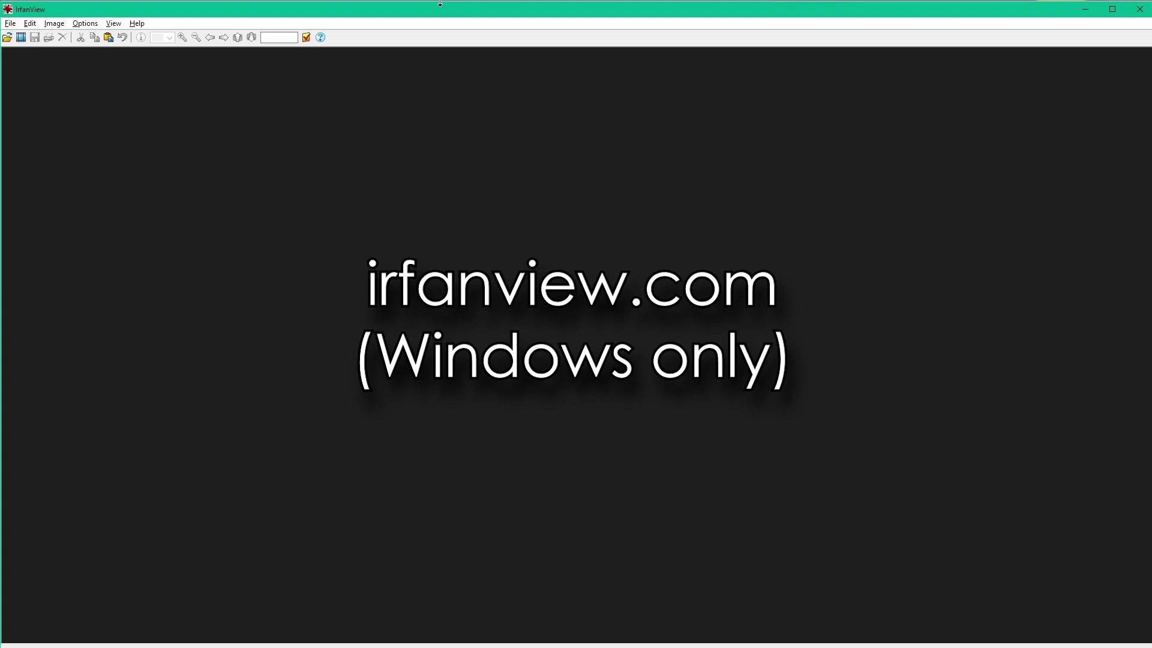
{"action": "key", "text": "ctrl+v"}
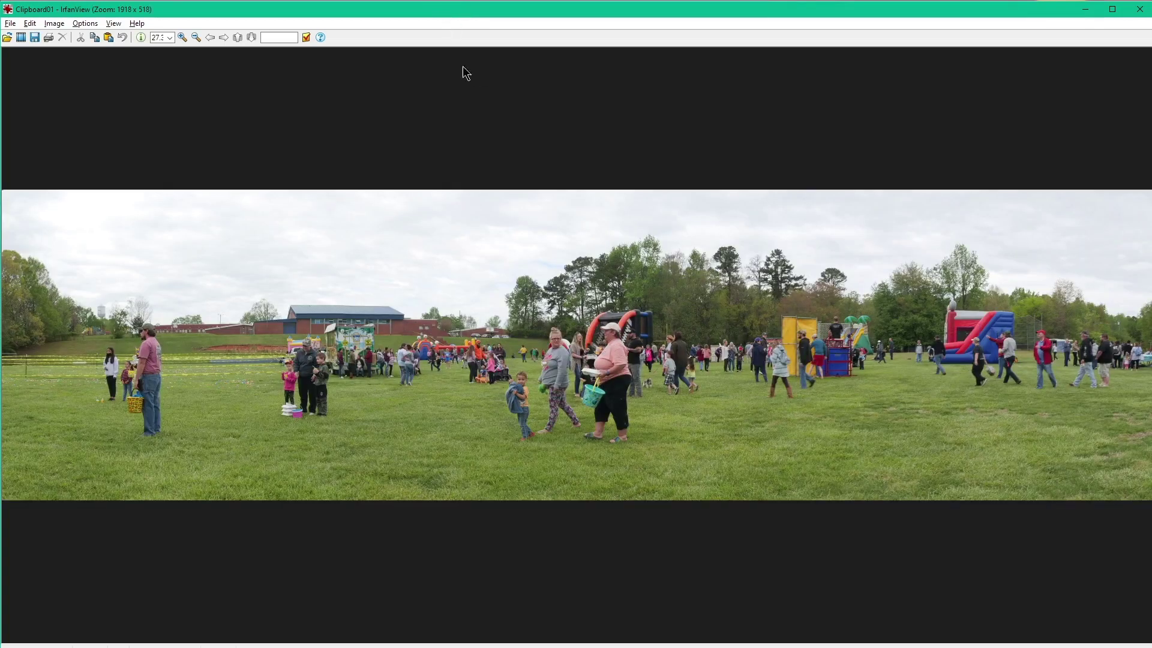
Step: Examine the pasted photo at 100% size around the people where the faint website text lies
{"action": "key", "text": "ctrl+h"}
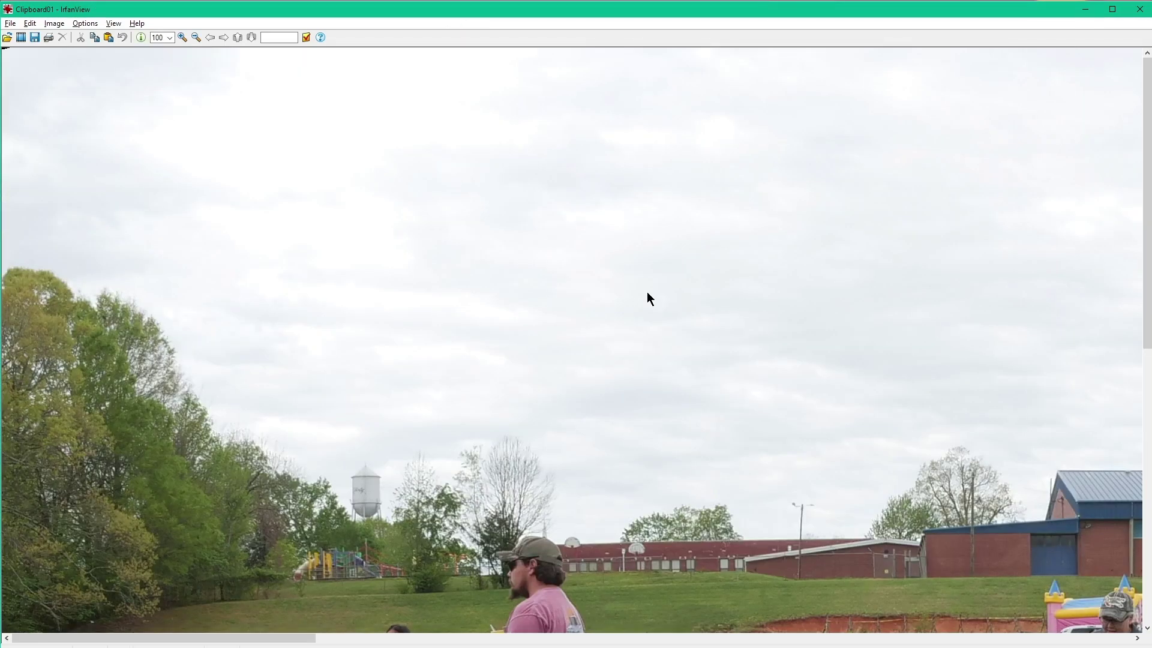
{"action": "scroll", "coordinate": [648, 295], "scroll_direction": "right", "scroll_amount": 5}
{"action": "scroll", "coordinate": [648, 295], "scroll_direction": "down", "scroll_amount": 5}
{"action": "scroll", "coordinate": [648, 295], "scroll_direction": "right", "scroll_amount": 10}
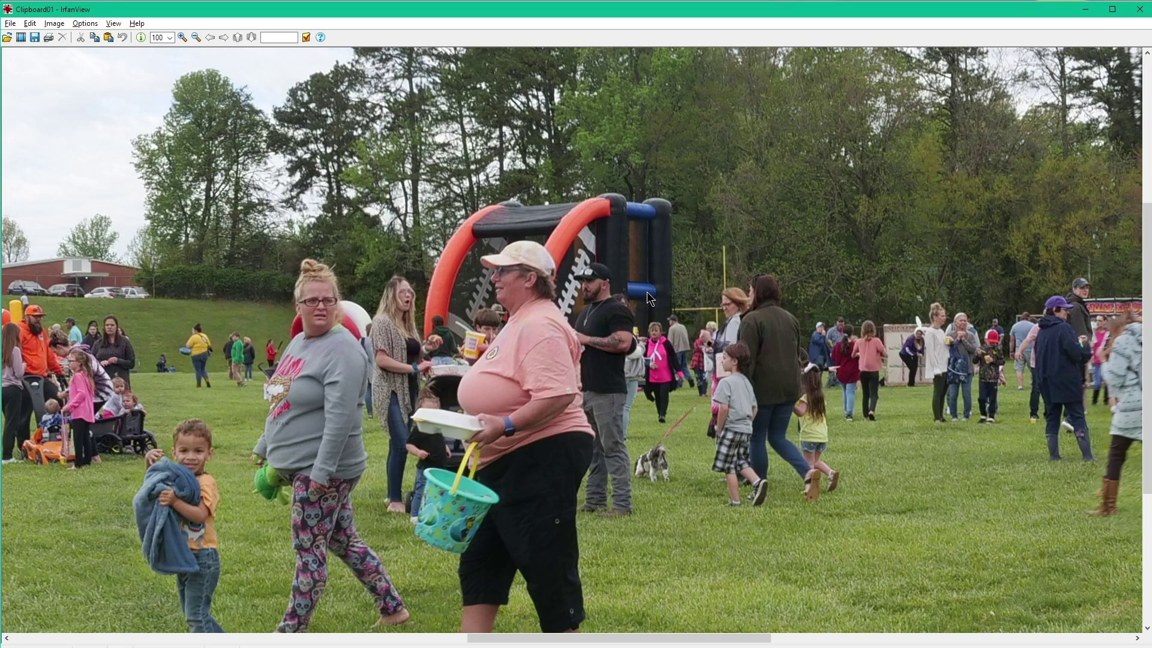
{"action": "scroll", "coordinate": [636, 366], "scroll_direction": "left", "scroll_amount": 3}
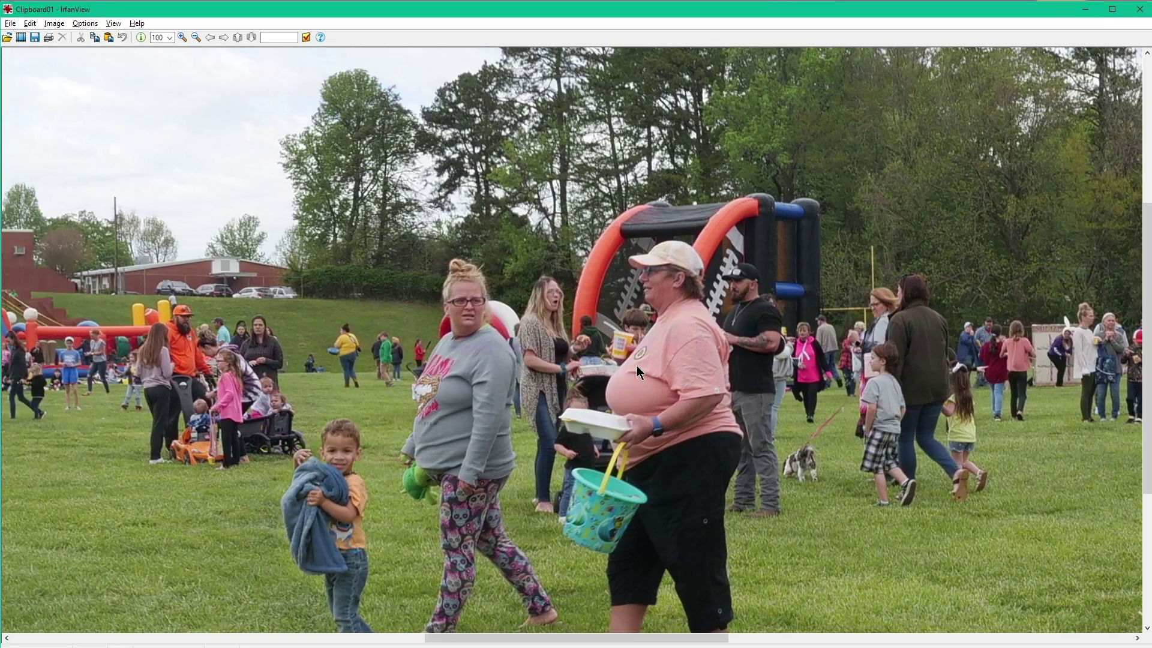
{"action": "scroll", "coordinate": [636, 366], "scroll_direction": "down", "scroll_amount": 3}
{"action": "scroll", "coordinate": [636, 365], "scroll_direction": "right", "scroll_amount": 2}
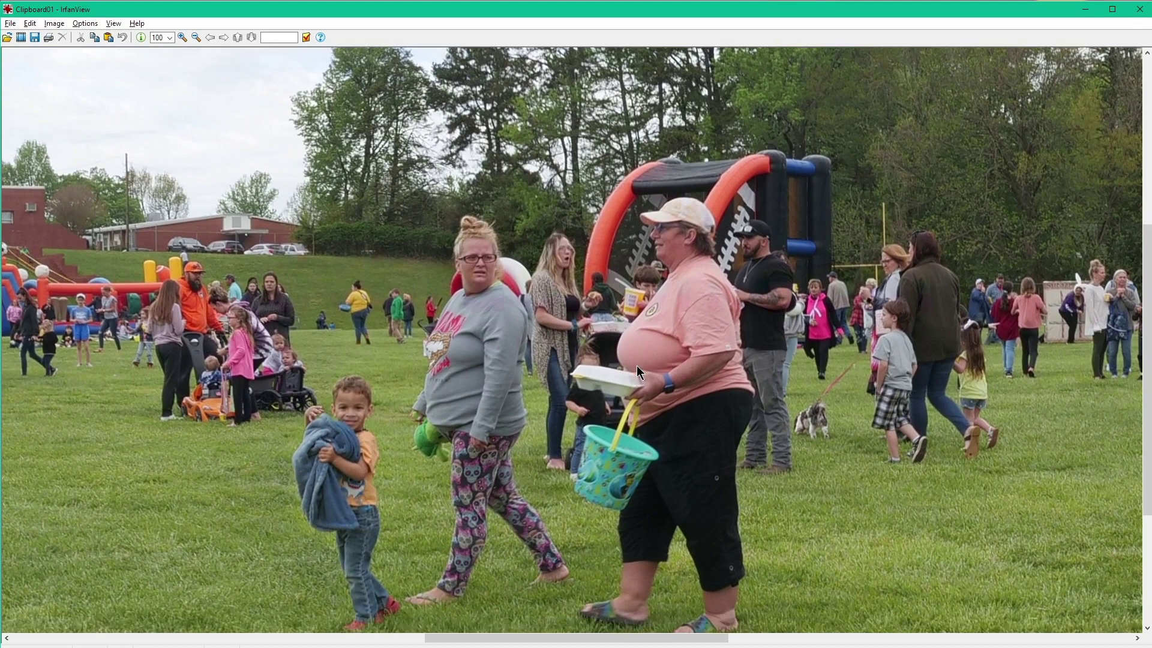
Step: Sharpen the pasted photo strongly to test the watermark's visibility
{"action": "left_click", "coordinate": [30, 24]}
{"action": "mouse_move", "coordinate": [40, 24]}
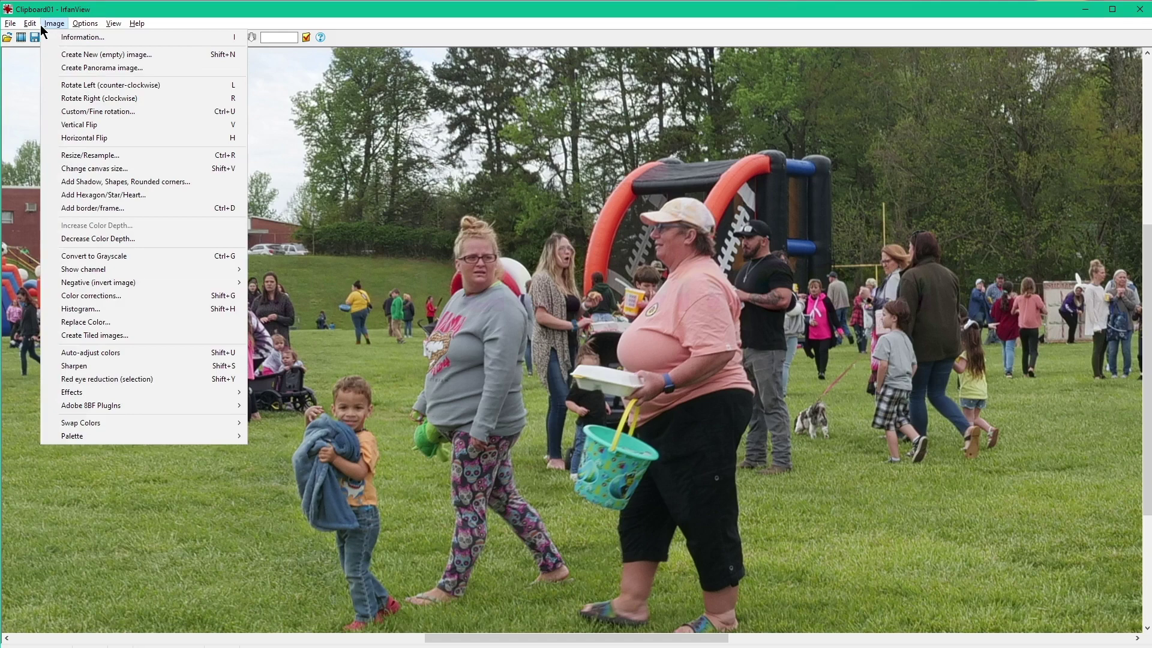
{"action": "left_click", "coordinate": [179, 366]}
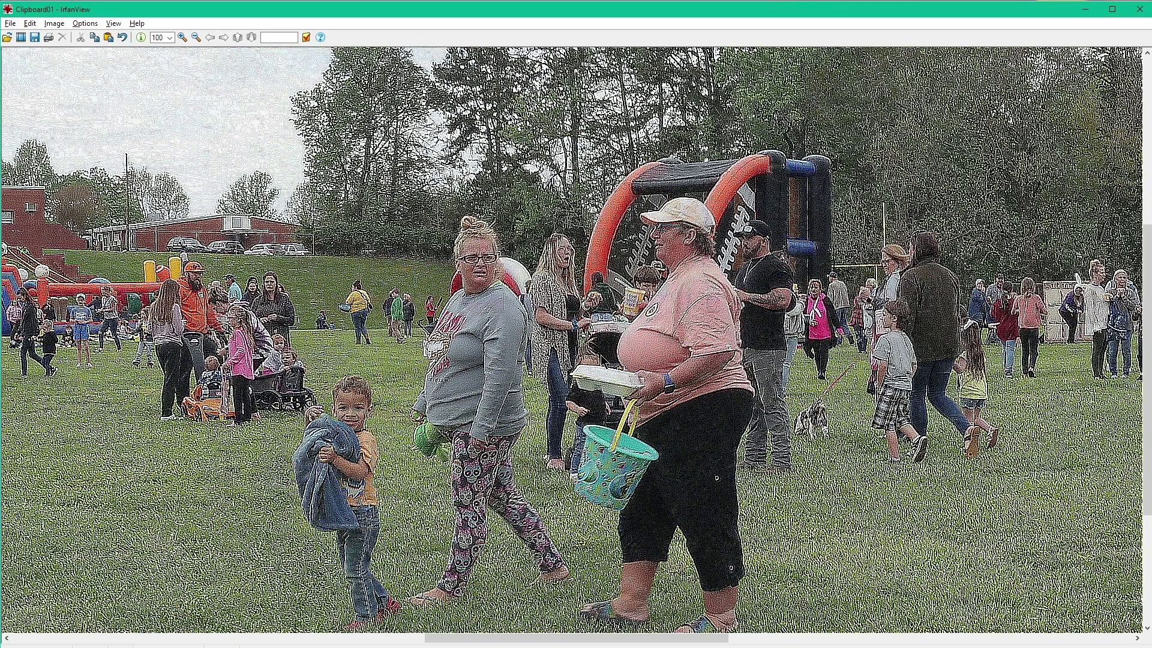
Step: Try a gamma correction of 0.01 on the sharpened photo, cancel it and undo the last sharpening
{"action": "key", "text": "shift+g"}
{"action": "left_click_drag", "start_coordinate": [191, 311], "coordinate": [179, 312]}
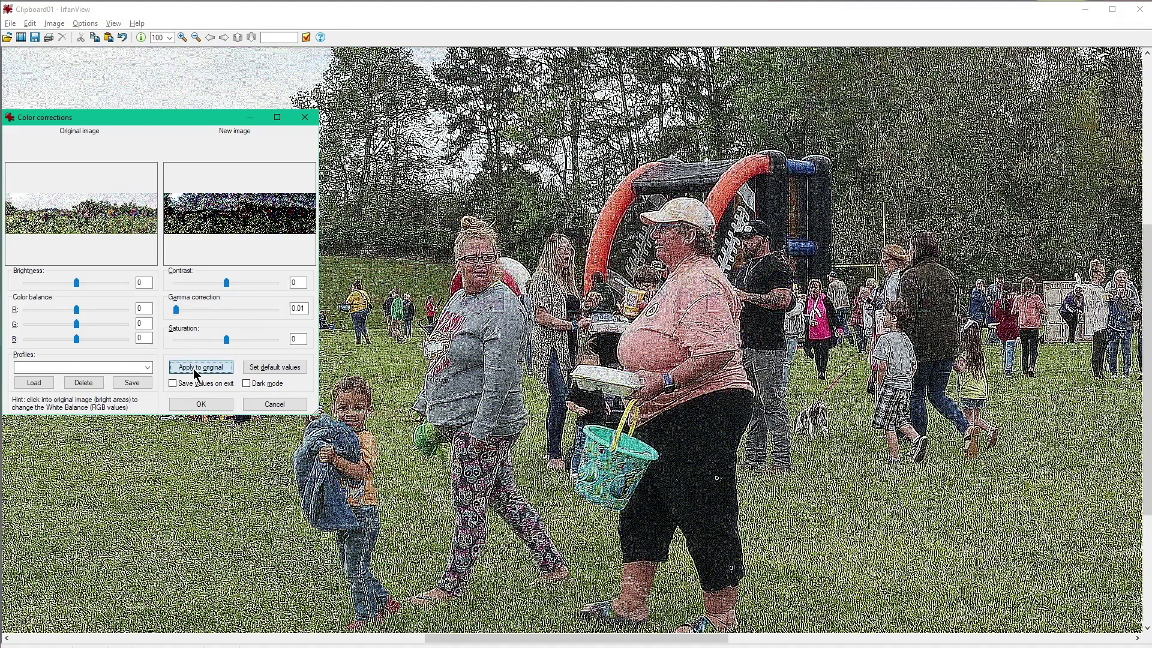
{"action": "left_click", "coordinate": [198, 368]}
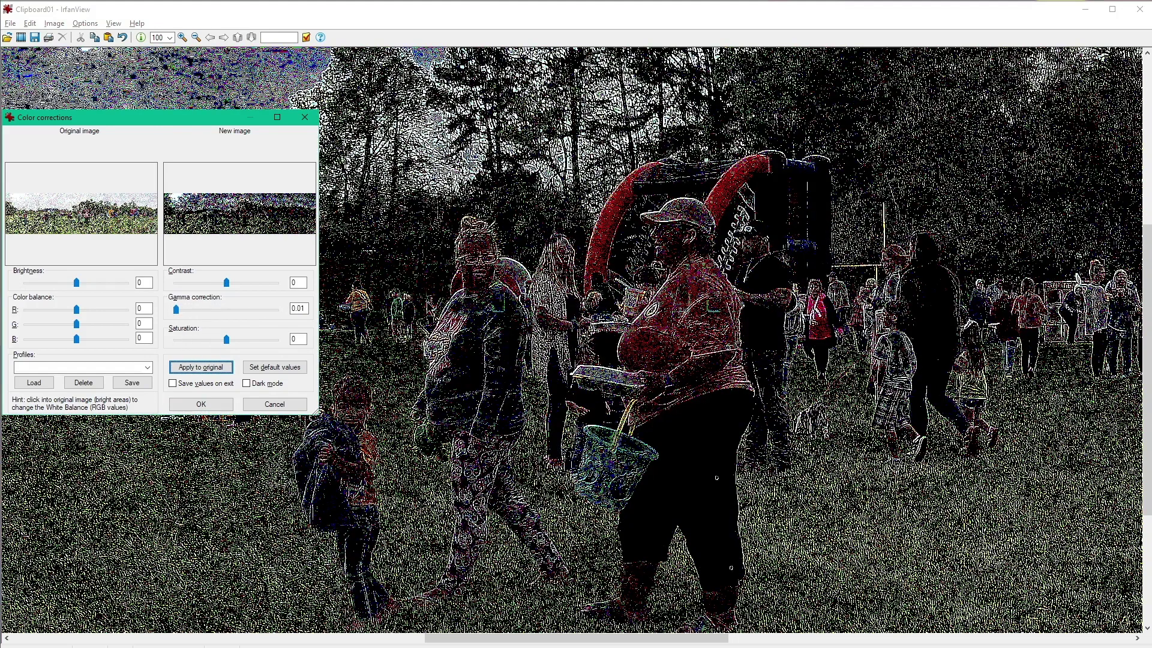
{"action": "left_click", "coordinate": [282, 406]}
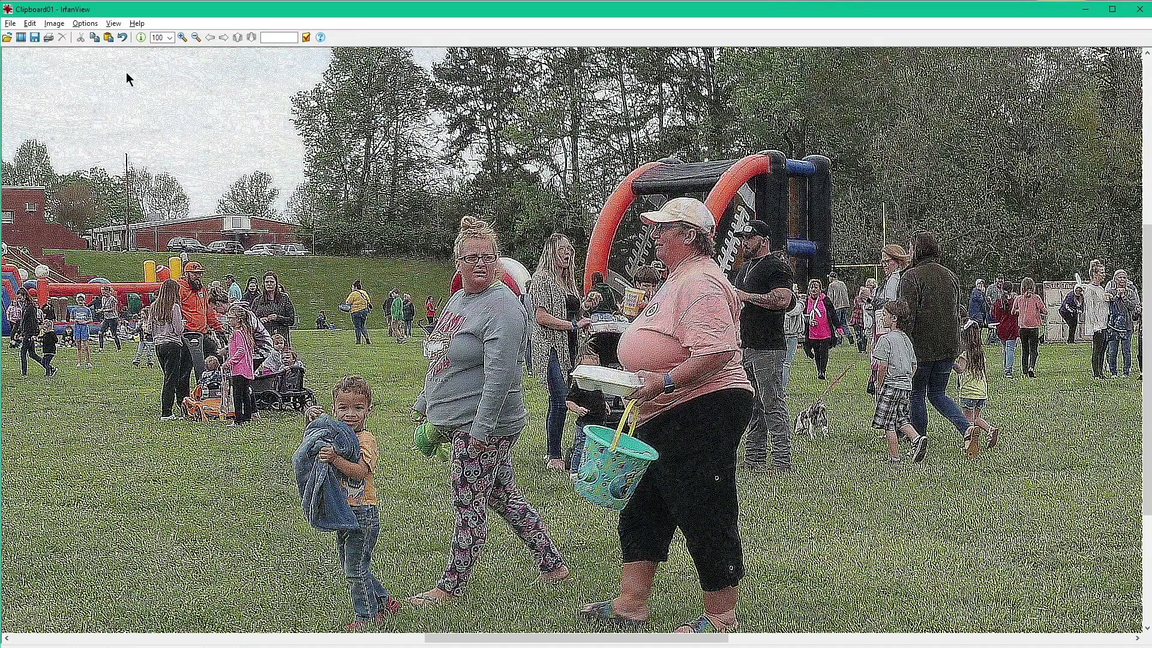
{"action": "key", "text": "ctrl+z"}
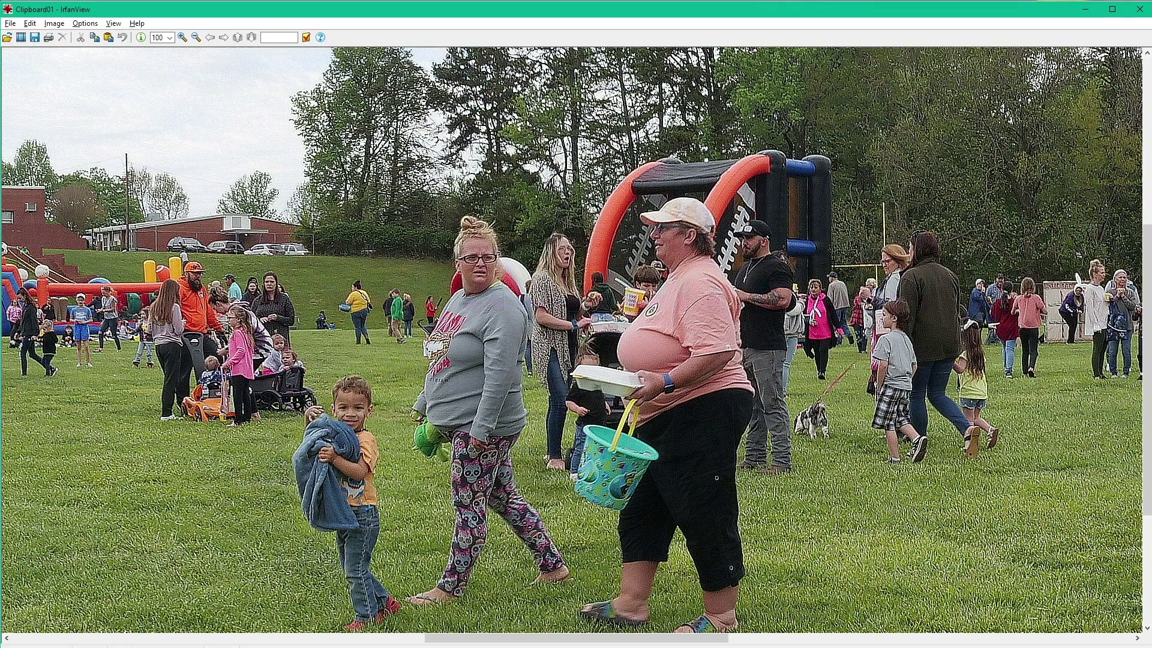
Step: Switch back to GIMP and set the rainbow text layer's opacity to 100.0
{"action": "key", "text": "alt+Tab"}
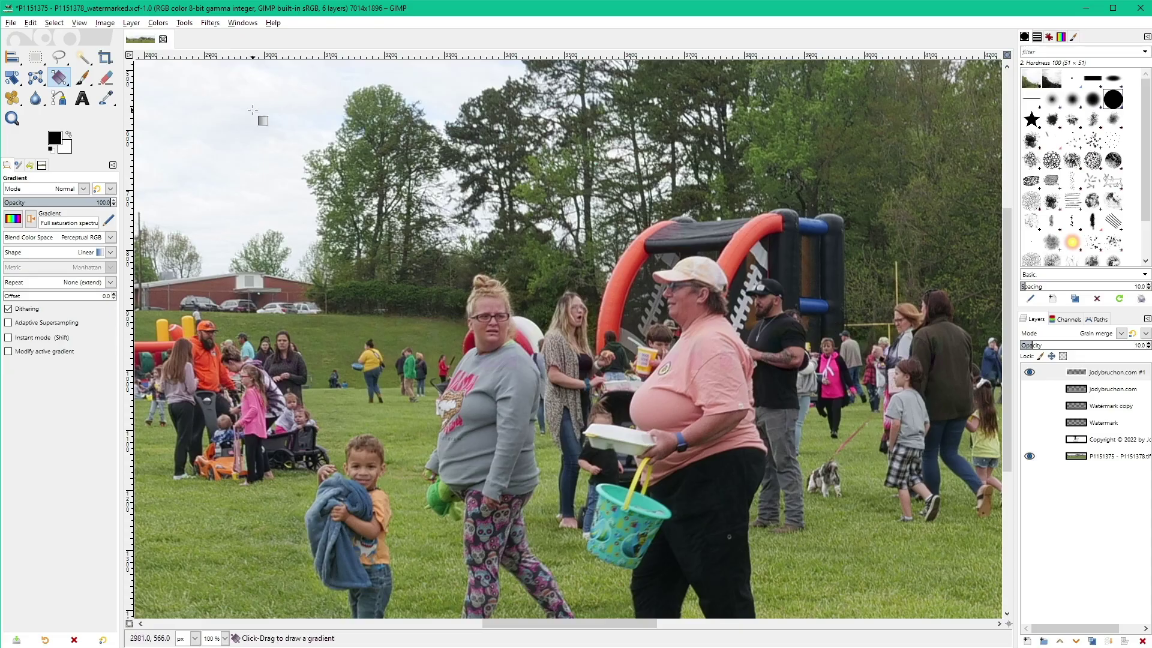
{"action": "left_click_drag", "start_coordinate": [483, 312], "coordinate": [483, 352]}
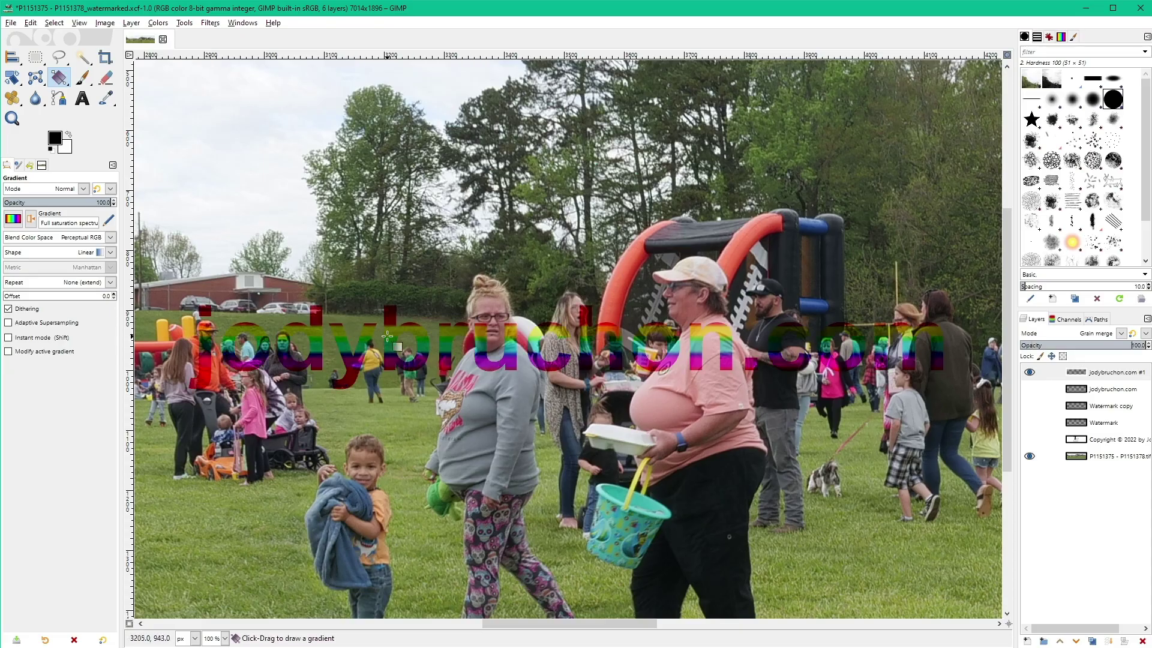
Step: Start the HSV Noise filter on the rainbow text layer and set Dulling to 1
{"action": "left_click", "coordinate": [213, 26]}
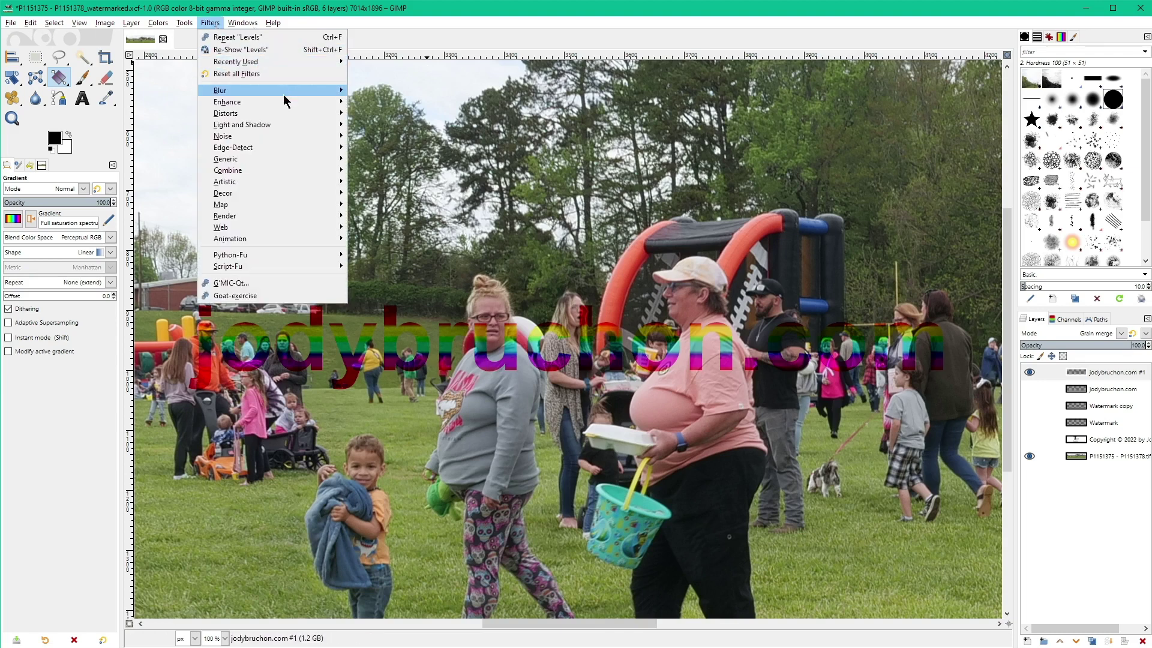
{"action": "mouse_move", "coordinate": [285, 135]}
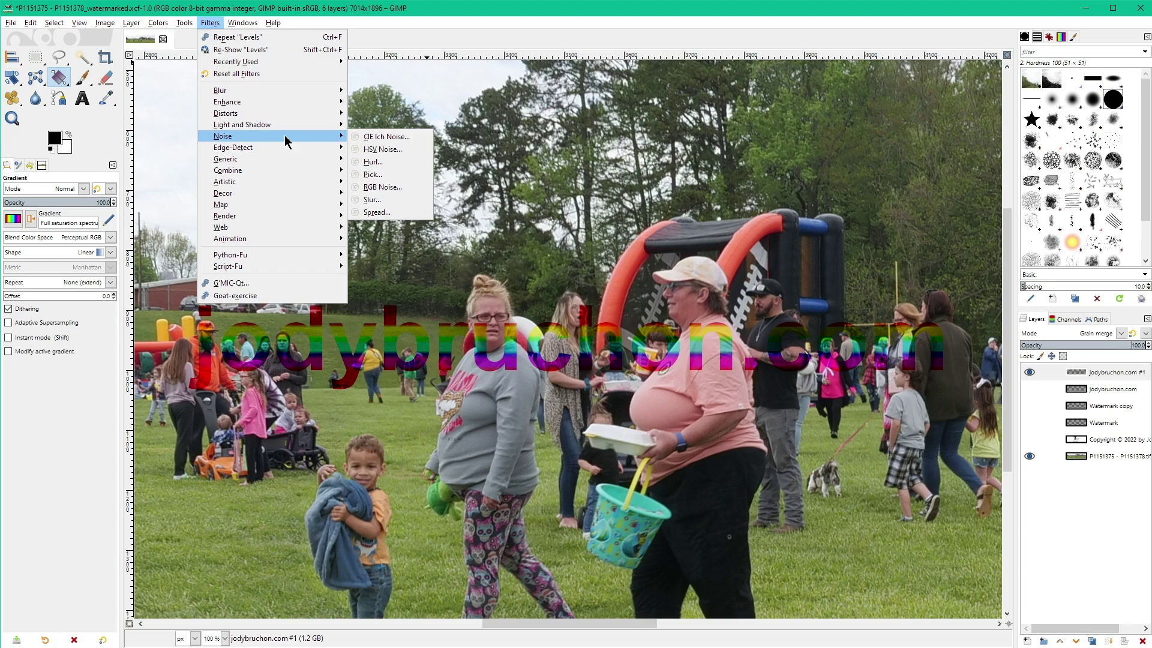
{"action": "left_click", "coordinate": [416, 150]}
{"action": "left_click_drag", "start_coordinate": [225, 22], "coordinate": [757, 242]}
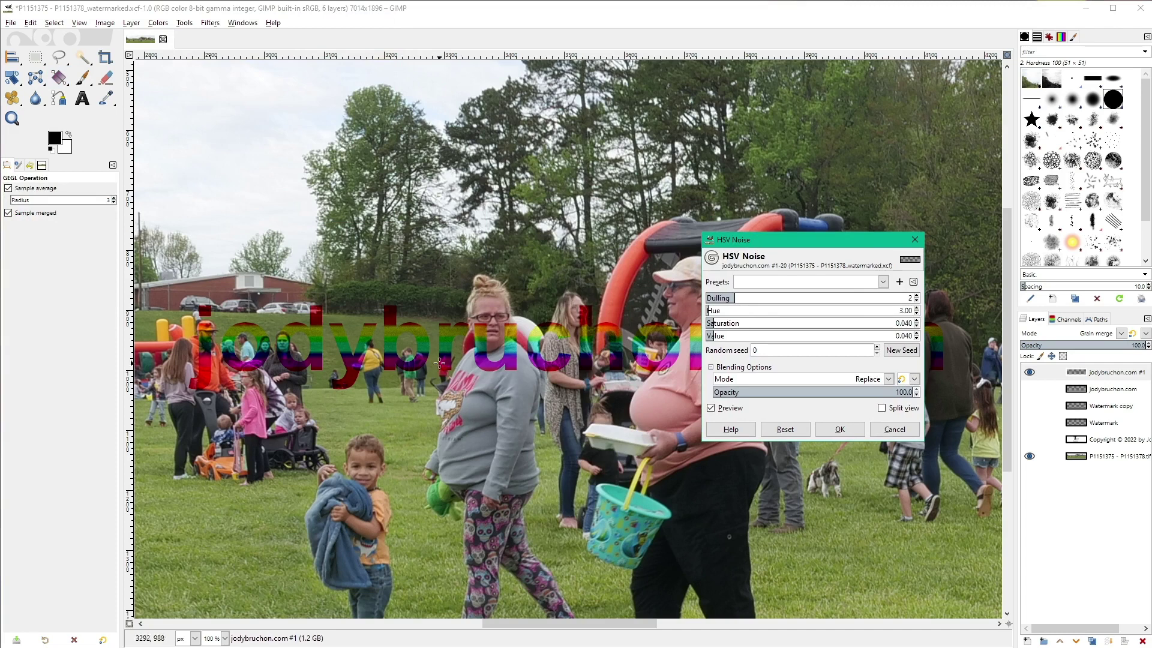
{"action": "left_click", "coordinate": [720, 299]}
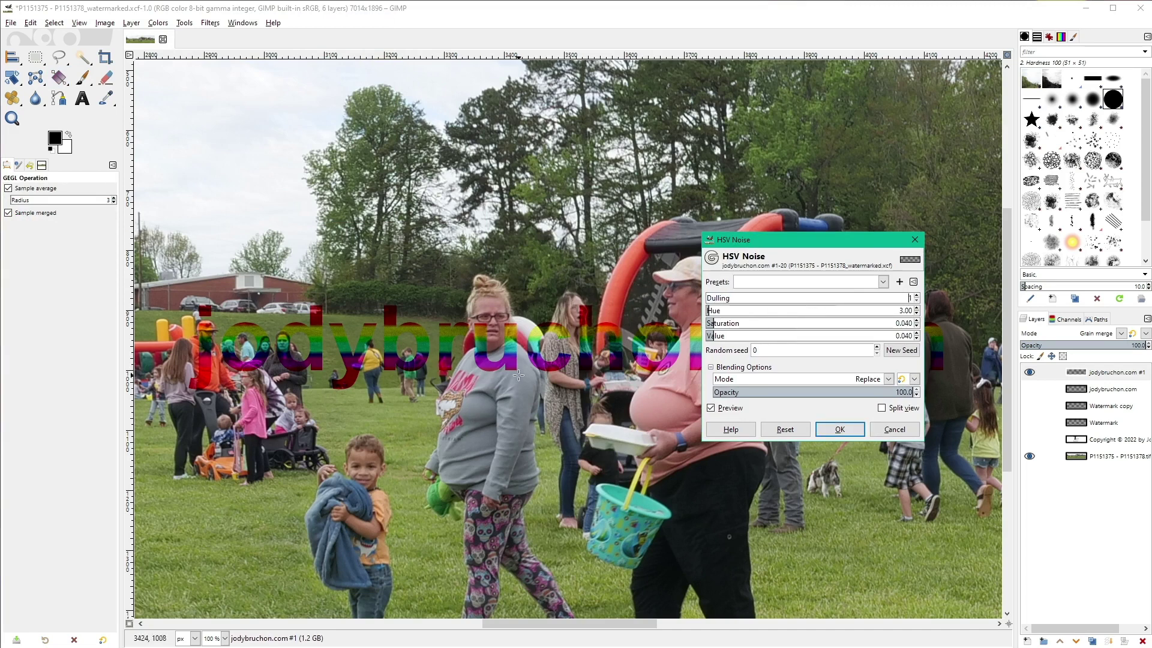
Step: Try HSV Noise on the rainbow text with Hue 32.77, Saturation 0.480 and Value 0.468, and reset the filter settings
{"action": "left_click_drag", "start_coordinate": [749, 324], "coordinate": [920, 327]}
{"action": "left_click", "coordinate": [805, 324]}
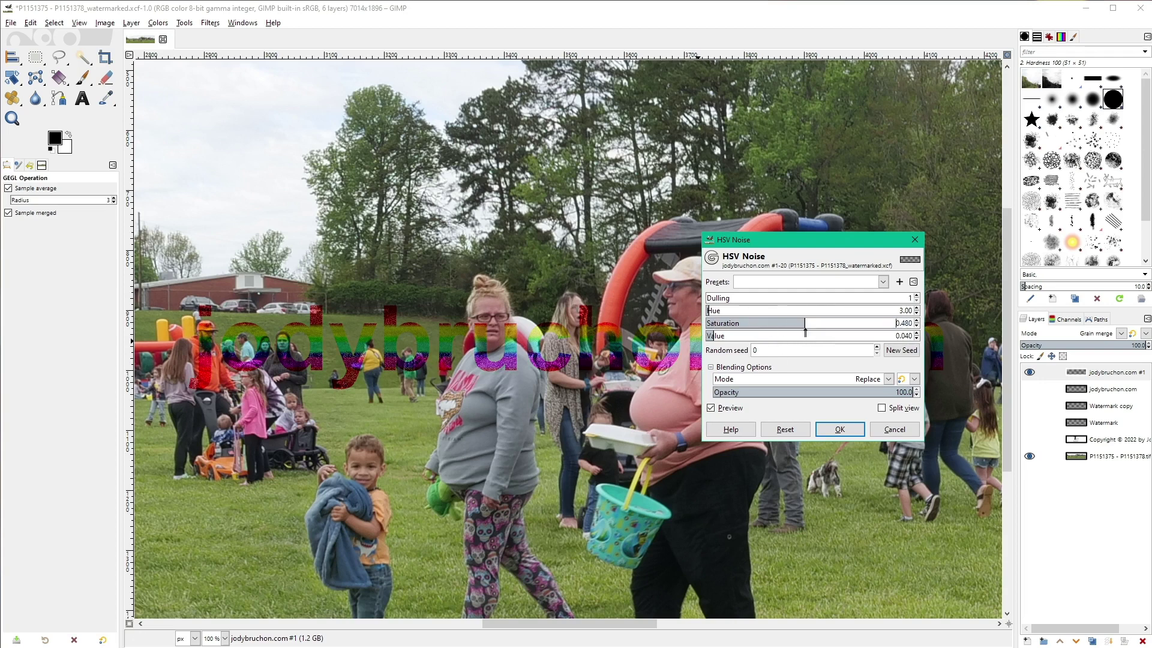
{"action": "left_click", "coordinate": [803, 339]}
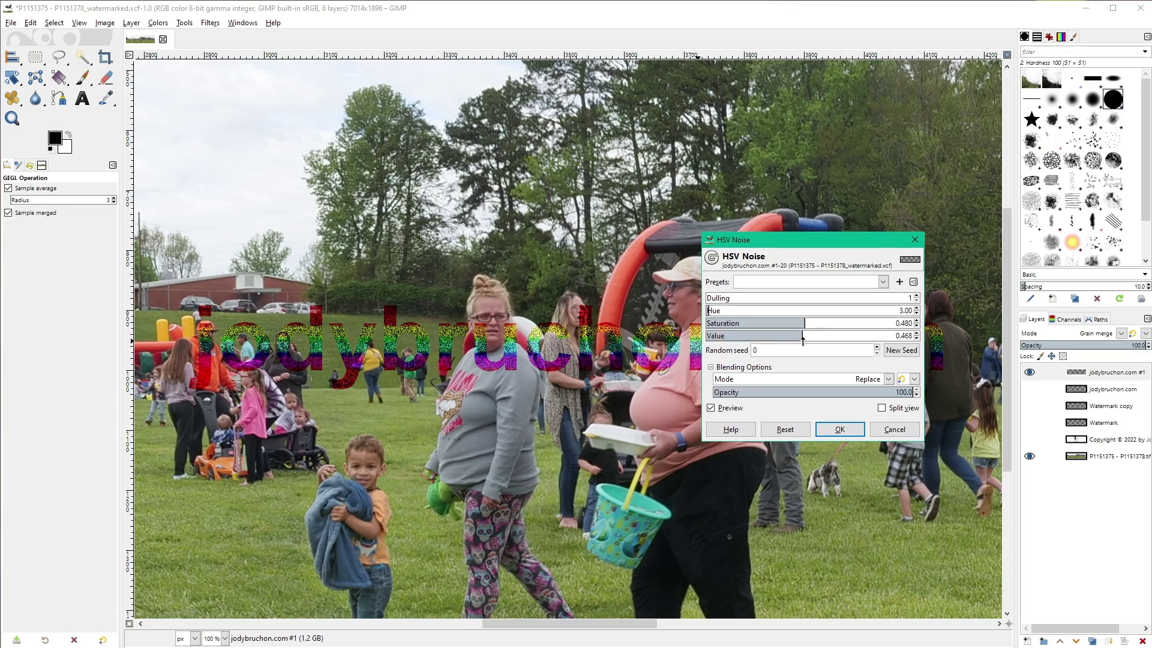
{"action": "left_click_drag", "start_coordinate": [714, 316], "coordinate": [742, 311]}
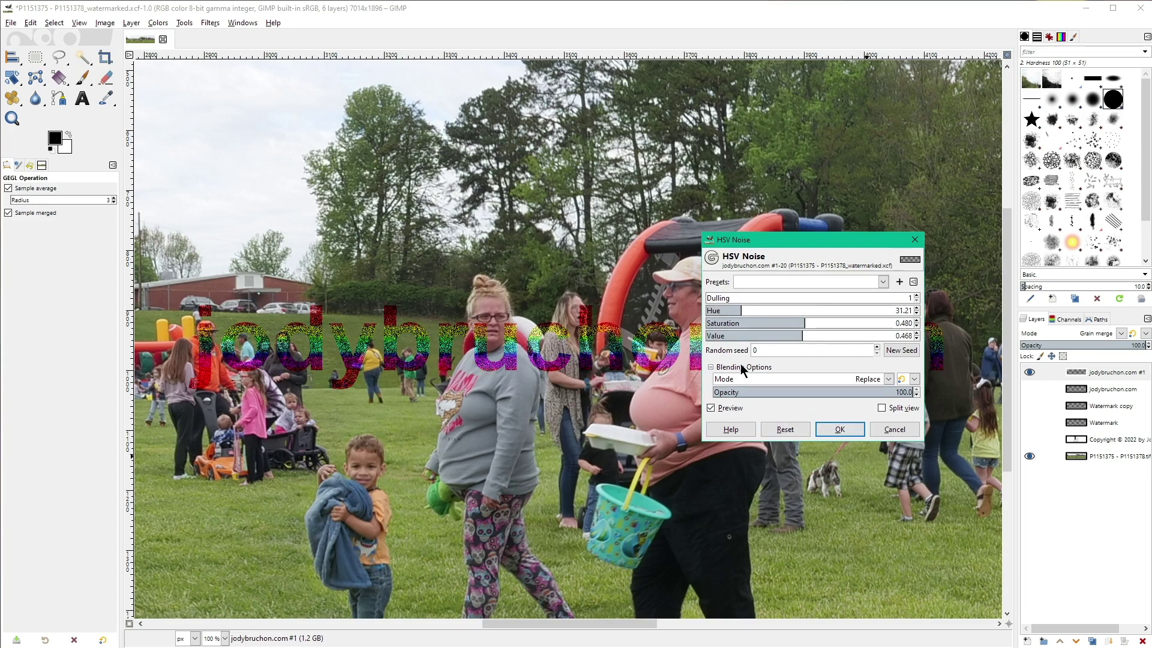
{"action": "left_click", "coordinate": [742, 311]}
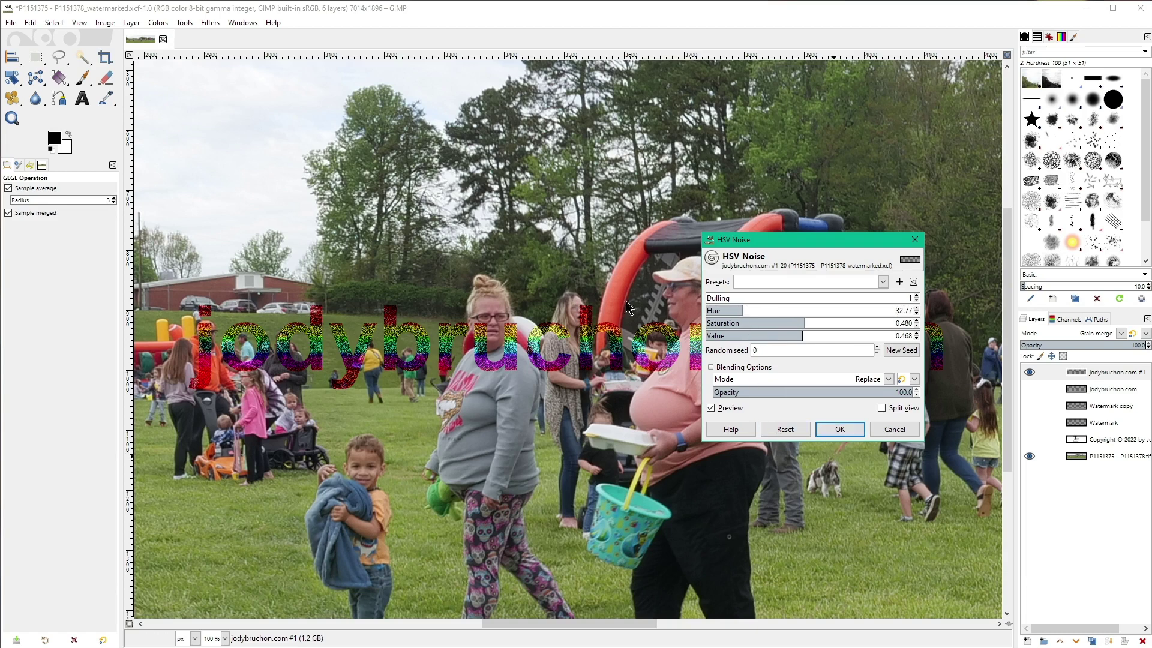
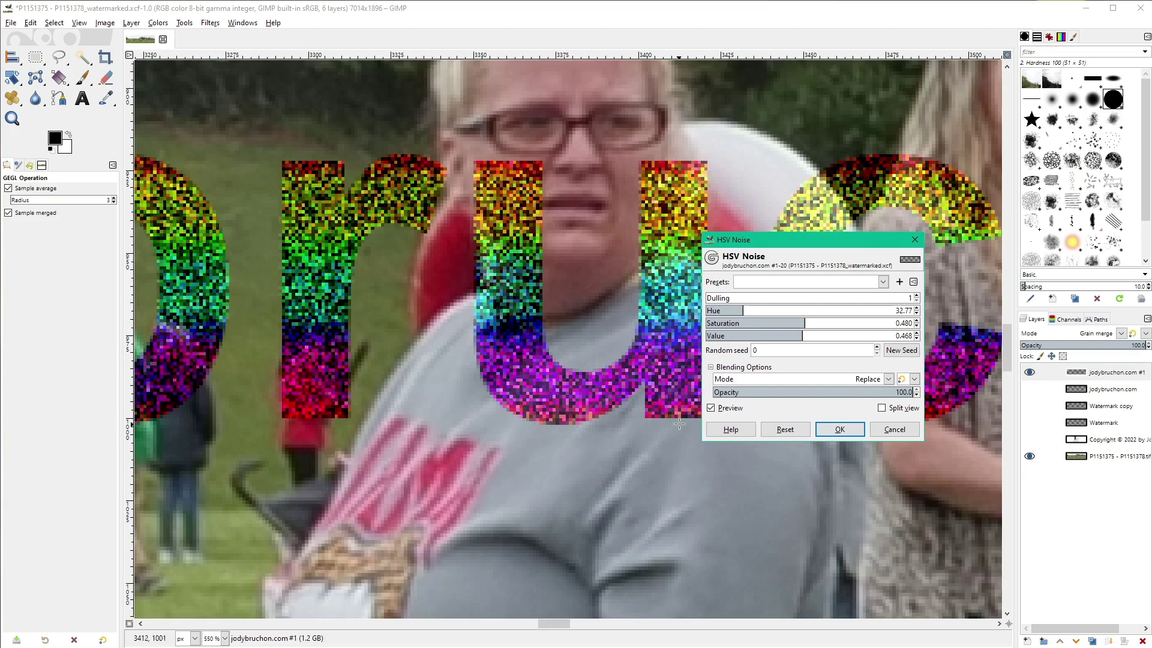
{"action": "left_click", "coordinate": [784, 430]}
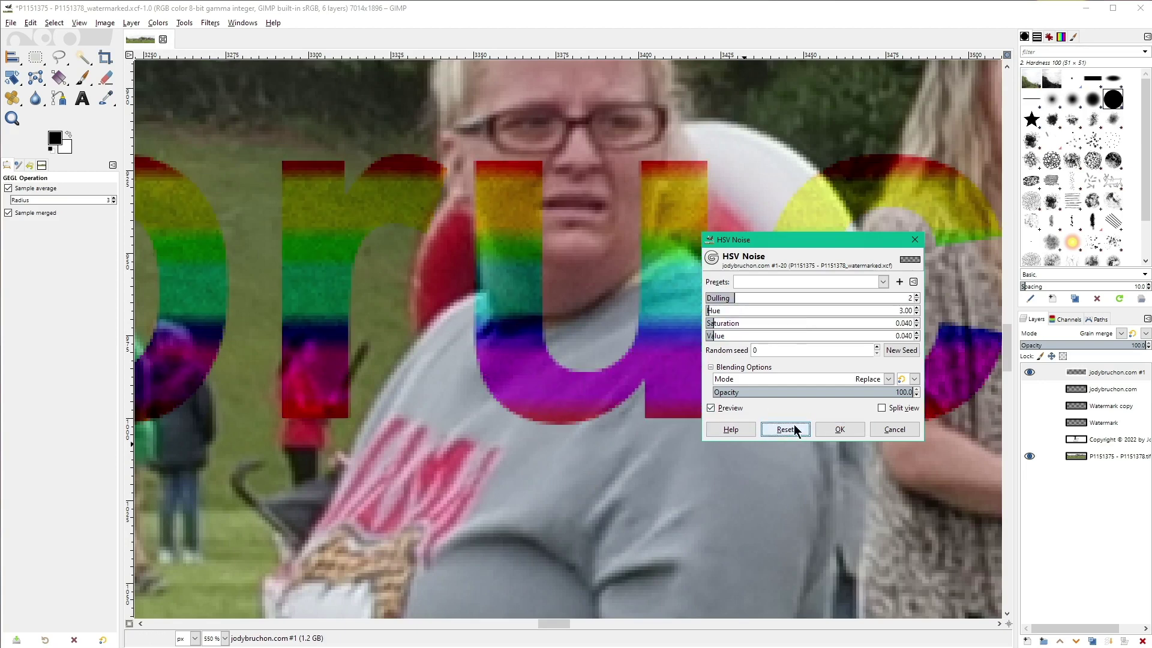
Step: Apply HSV Noise to the rainbow text layer with Dulling 1, Hue 53.06, Saturation 0.509 and Value 0.442
{"action": "left_click", "coordinate": [726, 300]}
{"action": "left_click_drag", "start_coordinate": [729, 327], "coordinate": [797, 340]}
{"action": "left_click_drag", "start_coordinate": [731, 319], "coordinate": [760, 321]}
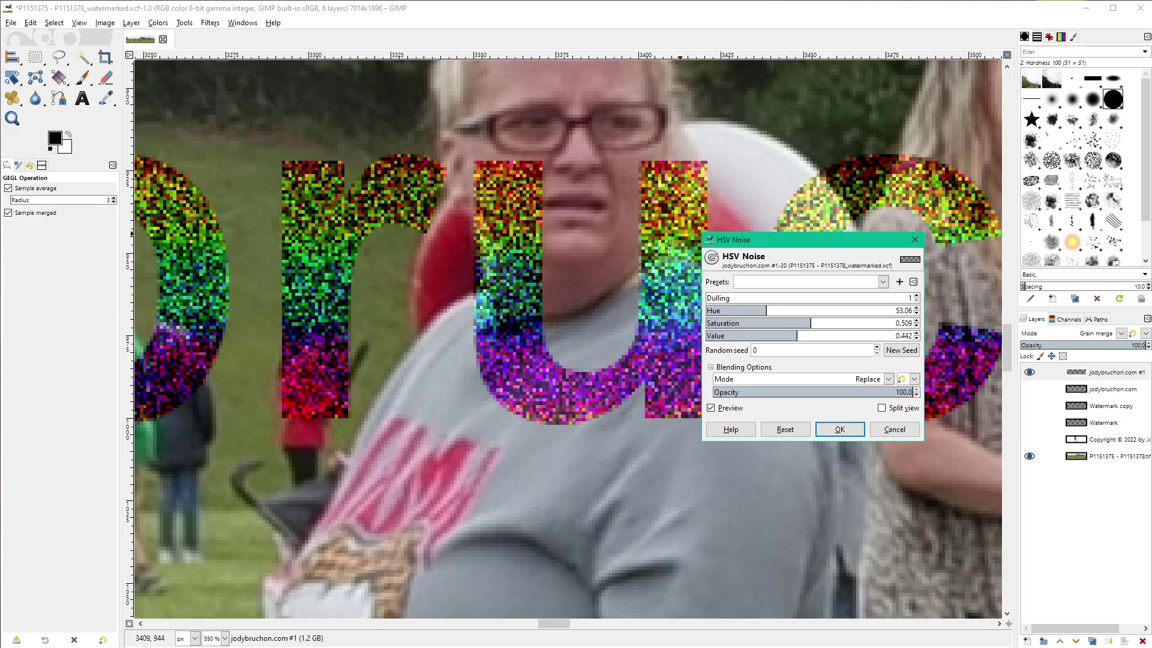
{"action": "left_click", "coordinate": [840, 429]}
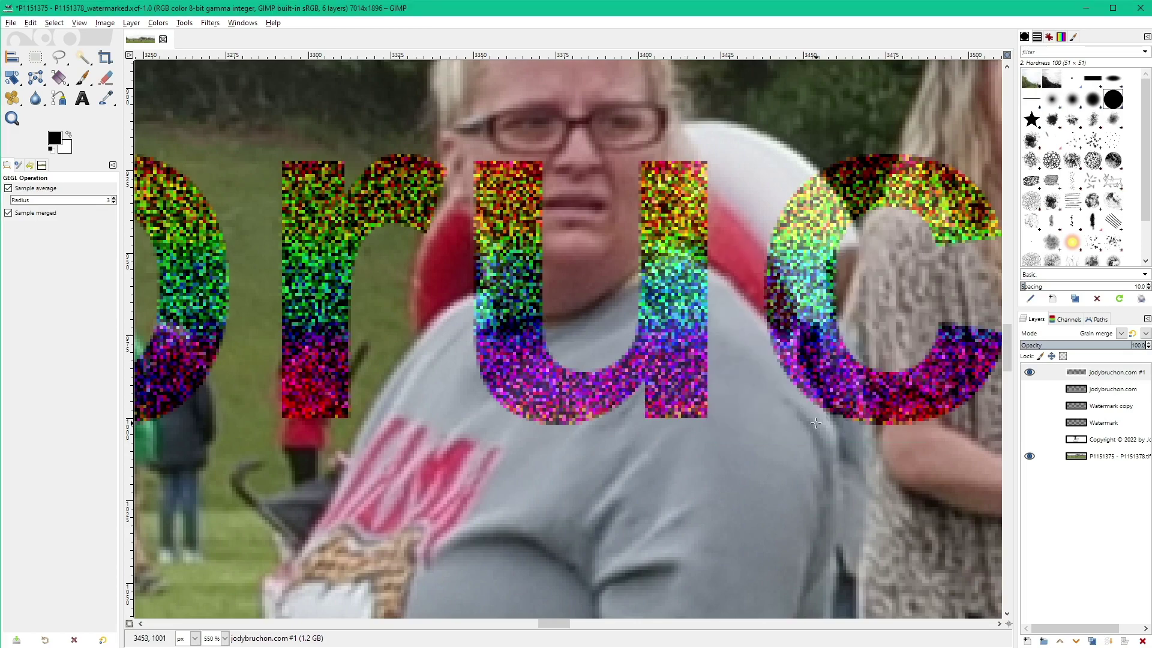
Step: Try the noisy rainbow text layer in Normal blend mode with its opacity lowered to 5.0
{"action": "scroll", "coordinate": [684, 465], "scroll_direction": "down", "scroll_amount": 3}
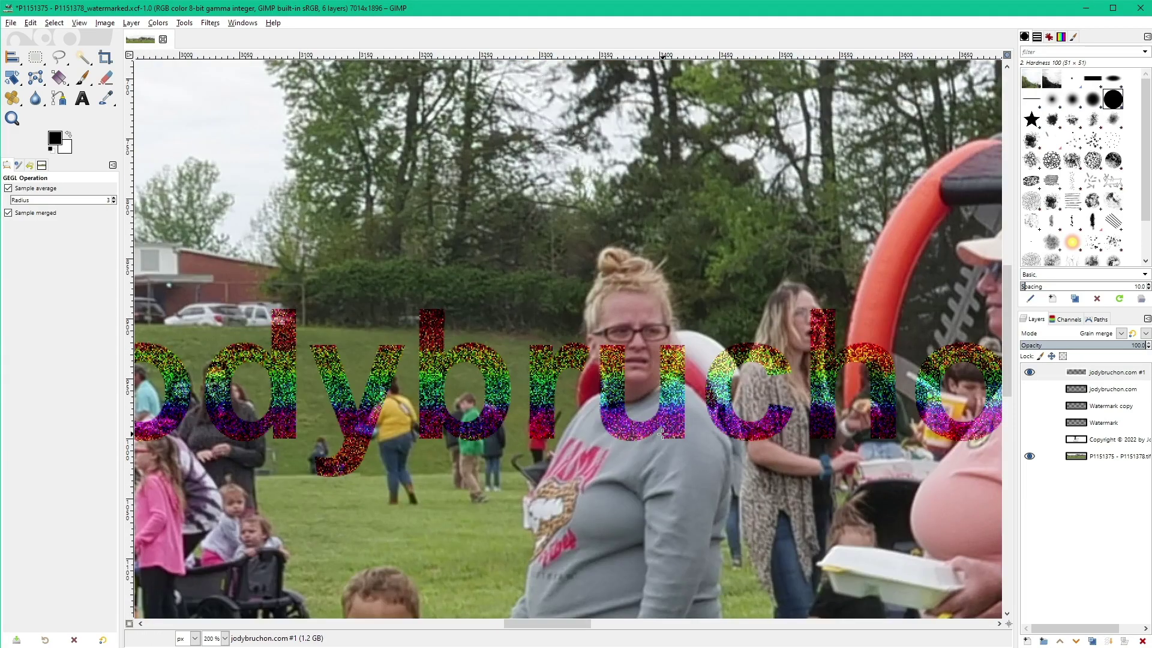
{"action": "scroll", "coordinate": [662, 433], "scroll_direction": "down", "scroll_amount": 1}
{"action": "left_click", "coordinate": [1095, 333]}
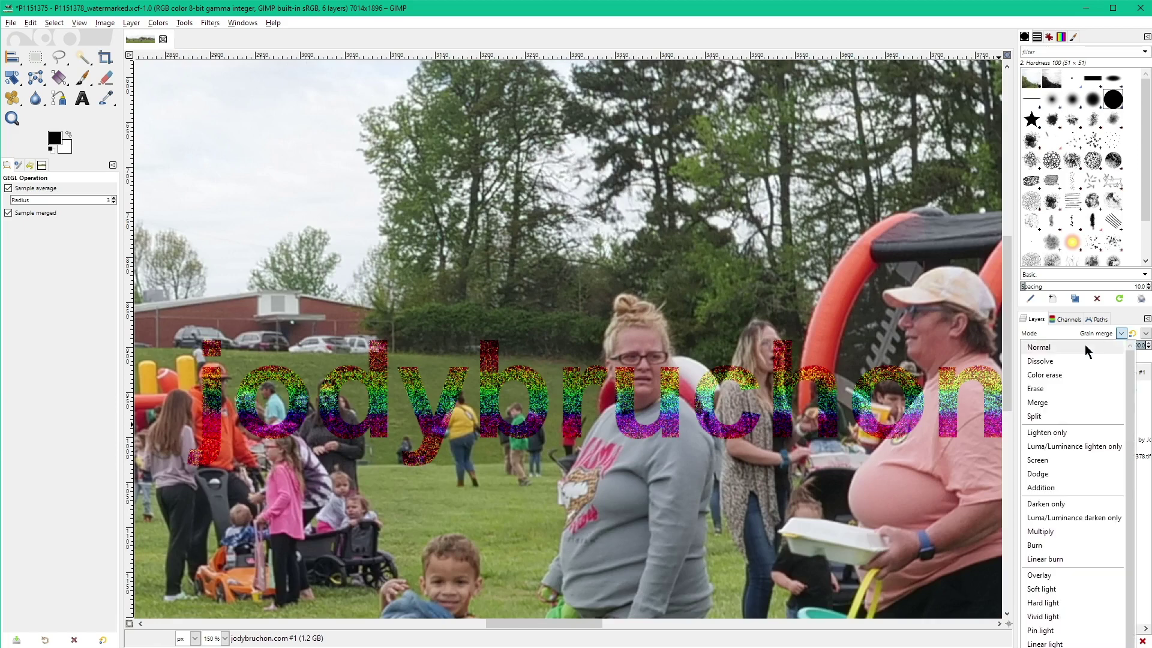
{"action": "left_click", "coordinate": [1038, 347]}
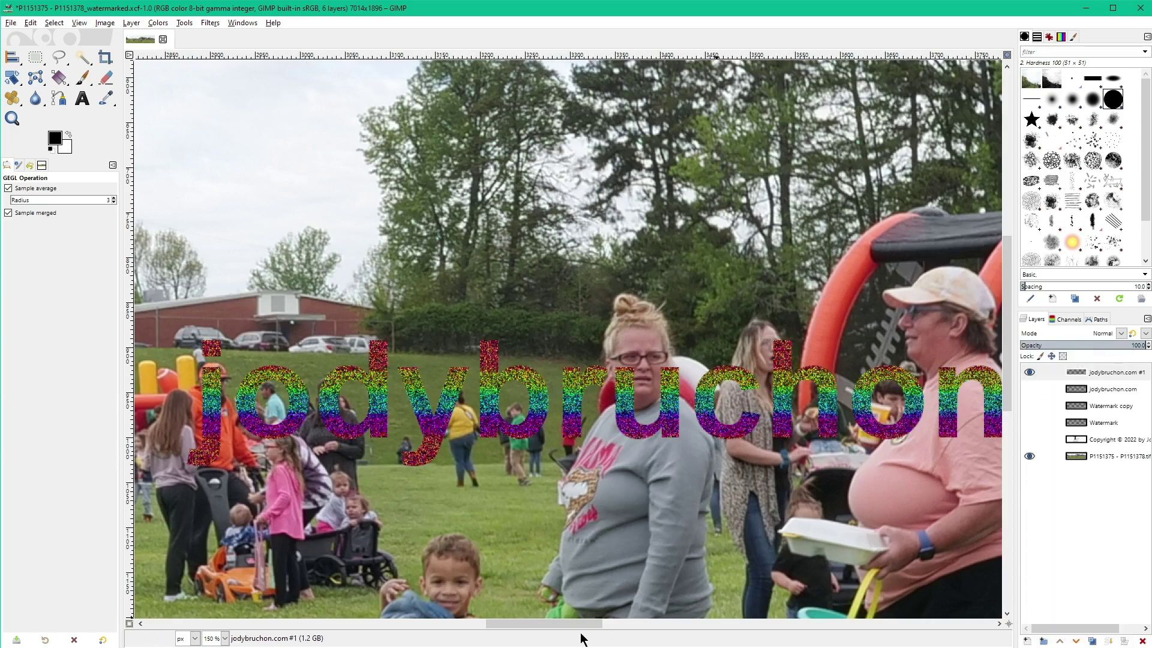
{"action": "left_click_drag", "start_coordinate": [587, 623], "coordinate": [628, 592]}
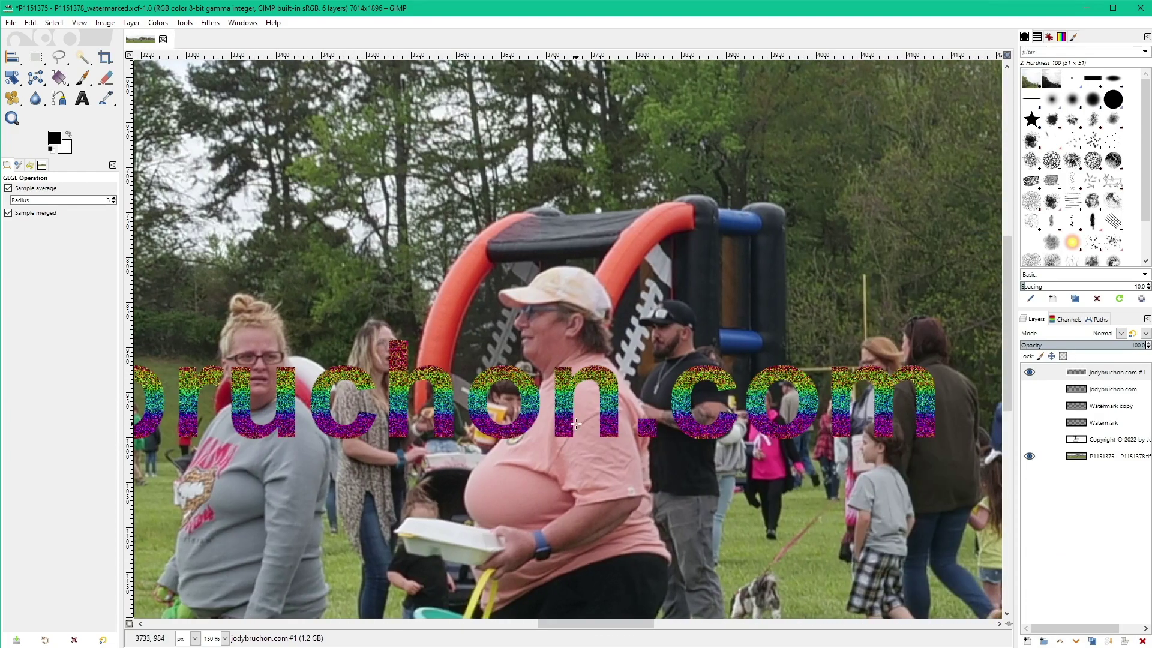
{"action": "left_click_drag", "start_coordinate": [1077, 350], "coordinate": [1005, 354]}
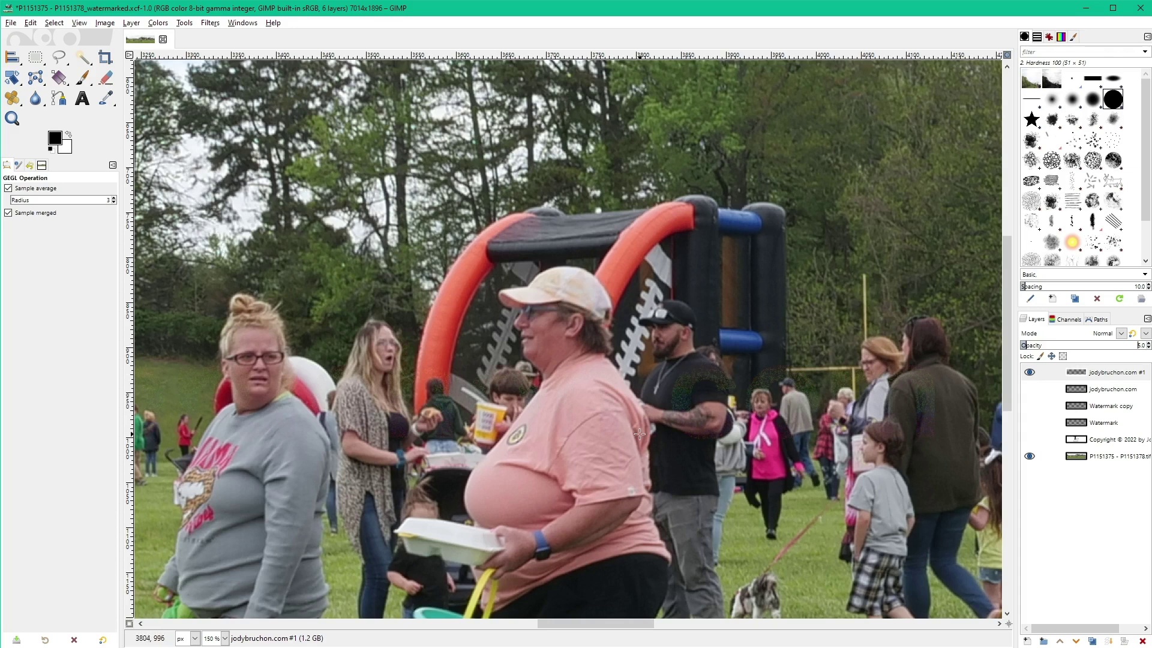
Step: Raise the rainbow text layer back to full opacity, keeping the Normal blend mode
{"action": "left_click", "coordinate": [1108, 345]}
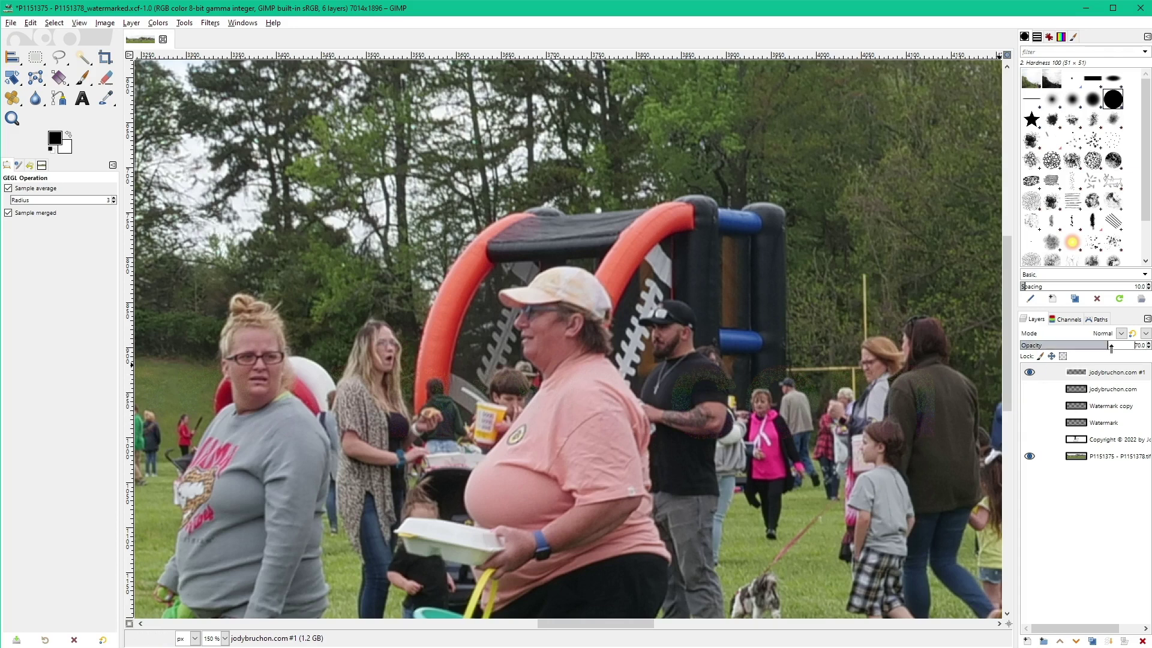
{"action": "left_click_drag", "start_coordinate": [1108, 347], "coordinate": [1134, 347]}
{"action": "left_click", "coordinate": [1097, 334]}
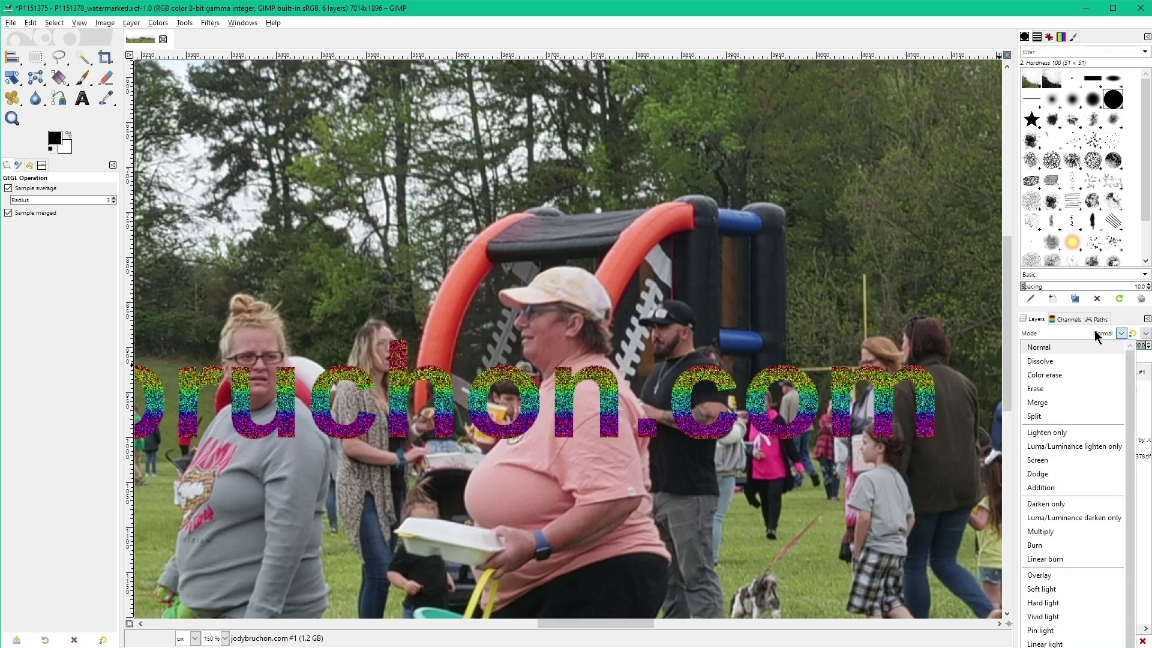
{"action": "left_click", "coordinate": [1097, 347]}
Step: Set the rainbow text layer's opacity to 5.0 and its blend mode to Grain merge
{"action": "left_click_drag", "start_coordinate": [1133, 348], "coordinate": [934, 350]}
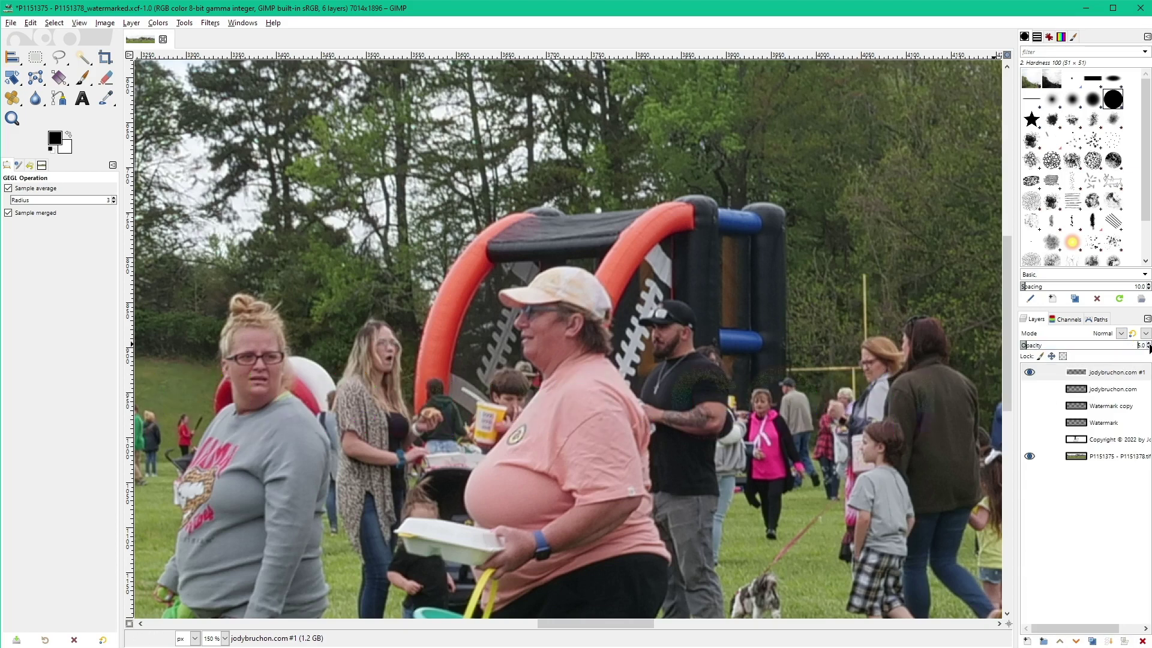
{"action": "left_click", "coordinate": [1064, 333]}
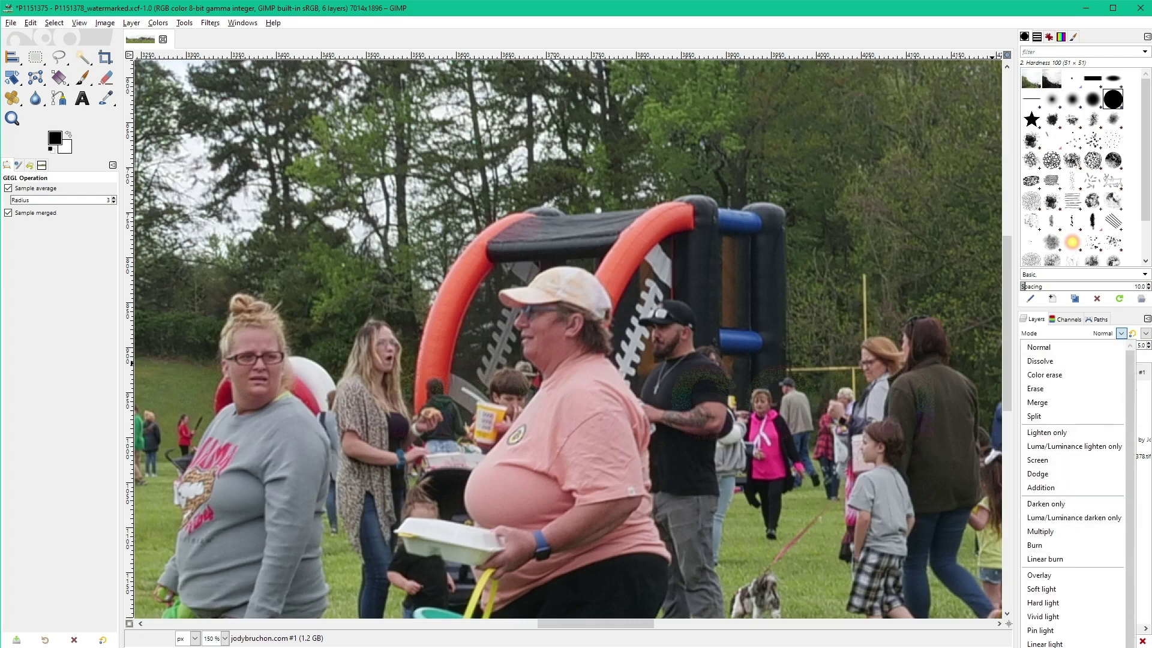
{"action": "left_click", "coordinate": [1056, 642]}
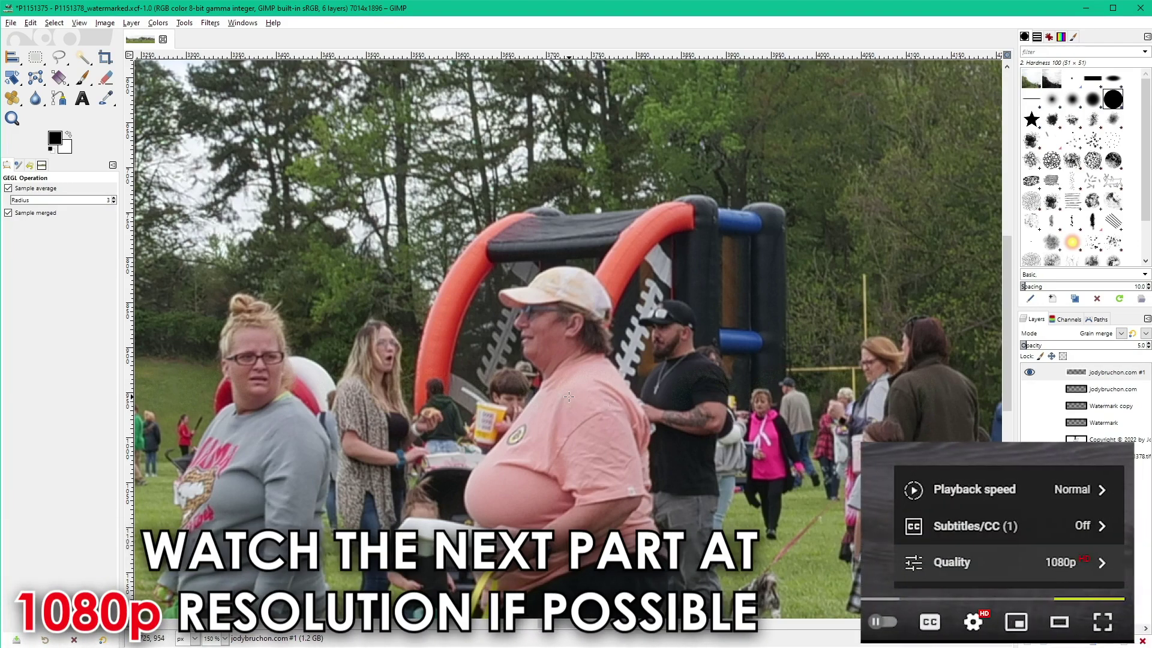
Step: Inspect the faint watermark on the pink shirt, copy everything visible in the image and paste it into IrfanView
{"action": "scroll", "coordinate": [569, 396], "scroll_direction": "up", "scroll_amount": 4}
{"action": "scroll", "coordinate": [569, 396], "scroll_direction": "up", "scroll_amount": 2}
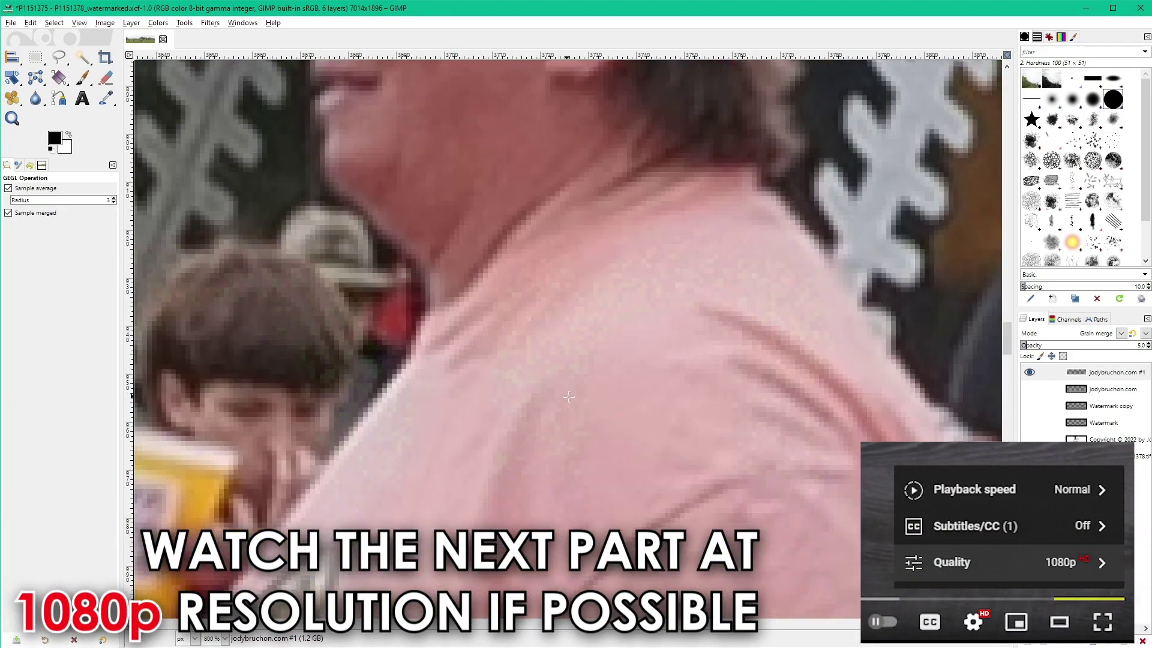
{"action": "scroll", "coordinate": [586, 338], "scroll_direction": "up", "scroll_amount": 1}
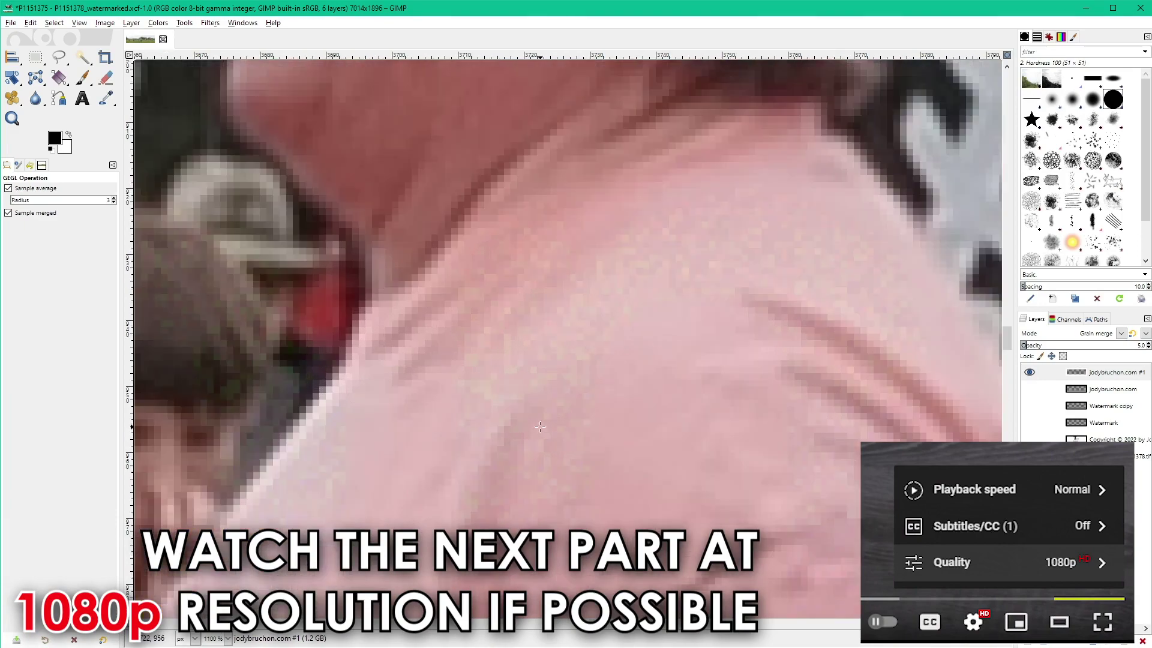
{"action": "scroll", "coordinate": [779, 391], "scroll_direction": "down", "scroll_amount": 7}
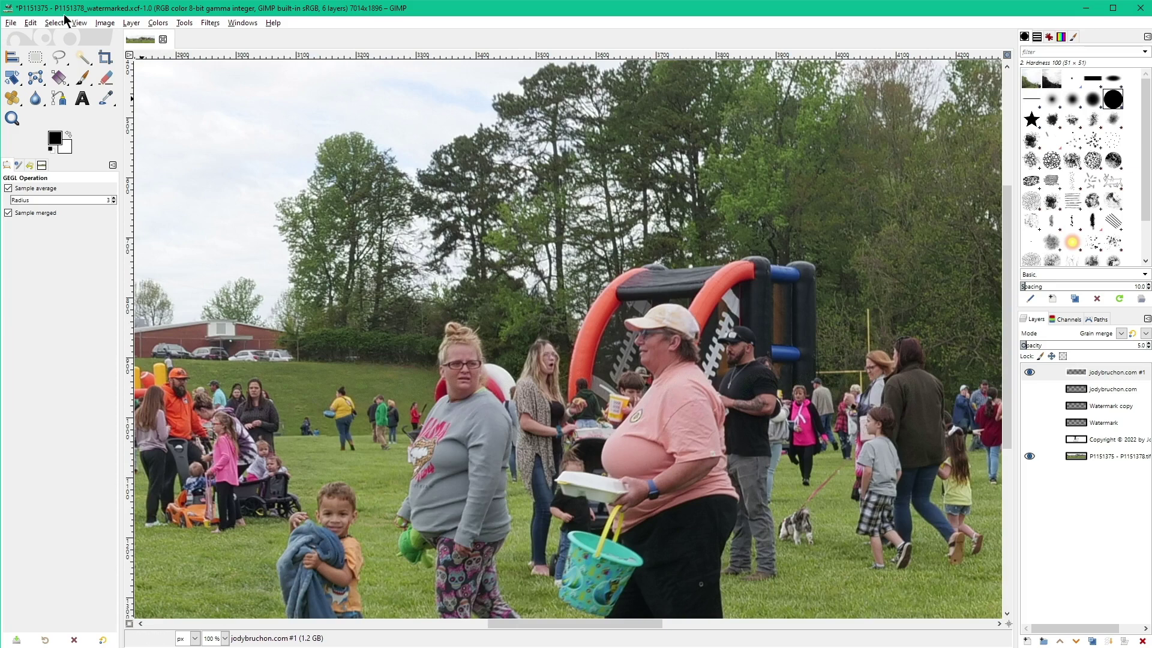
{"action": "left_click", "coordinate": [30, 23]}
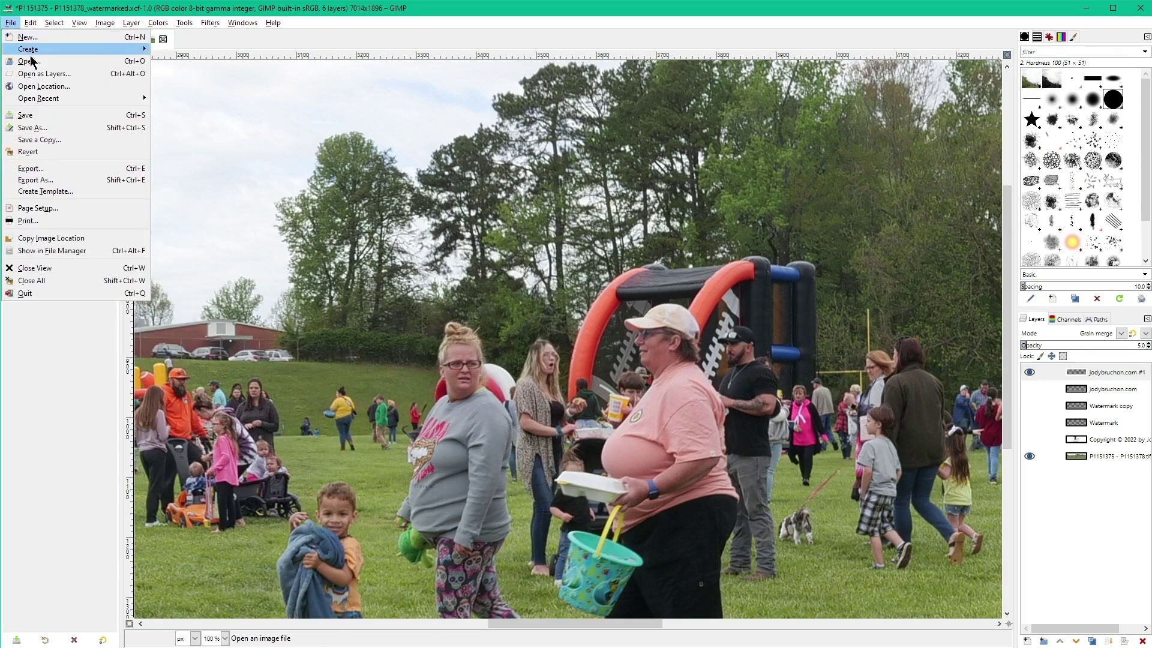
{"action": "mouse_move", "coordinate": [30, 23]}
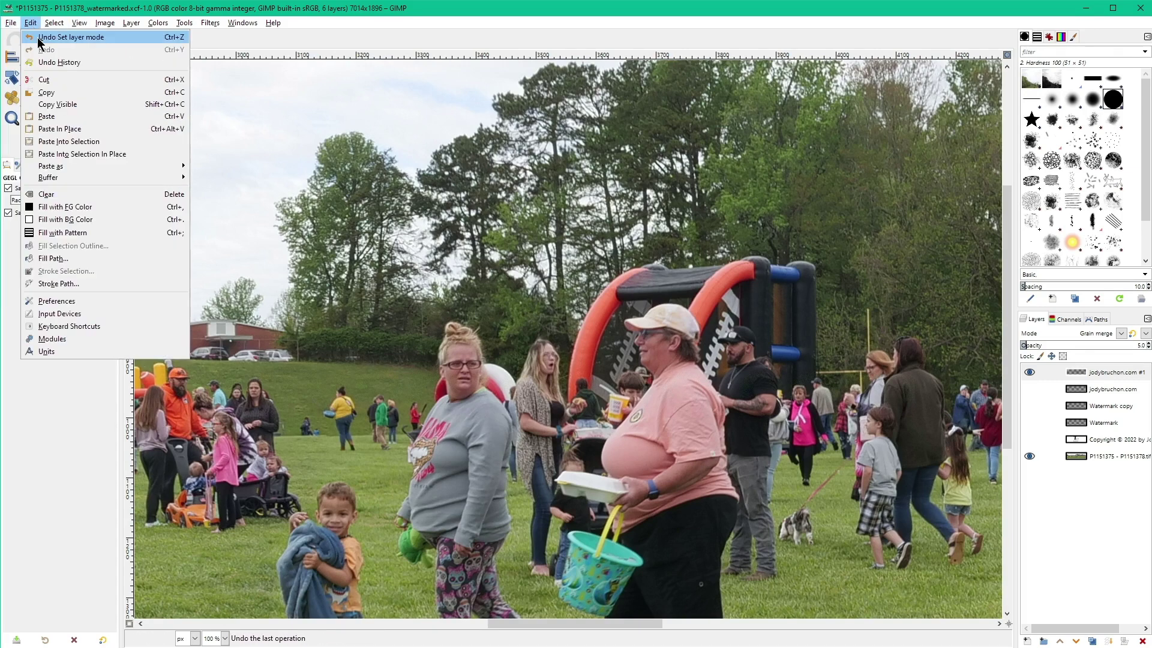
{"action": "left_click", "coordinate": [57, 105]}
{"action": "key", "text": "alt+Tab"}
{"action": "key", "text": "ctrl+v"}
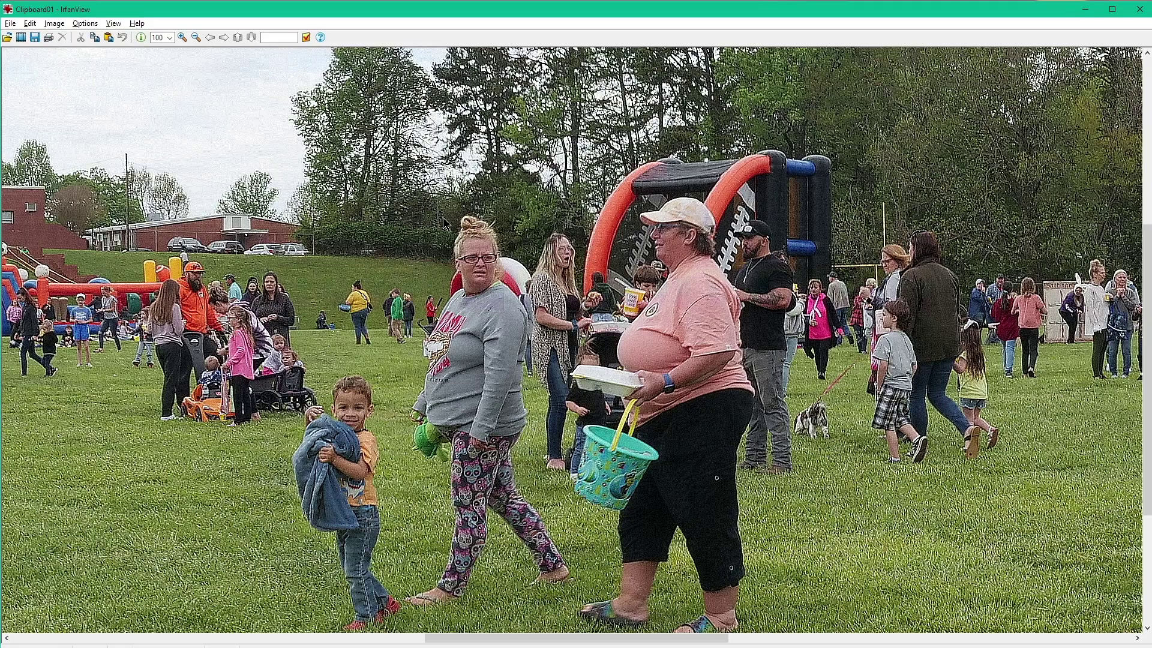
{"action": "left_click", "coordinate": [30, 22]}
{"action": "left_click", "coordinate": [107, 286]}
{"action": "key", "text": "ctrl+h"}
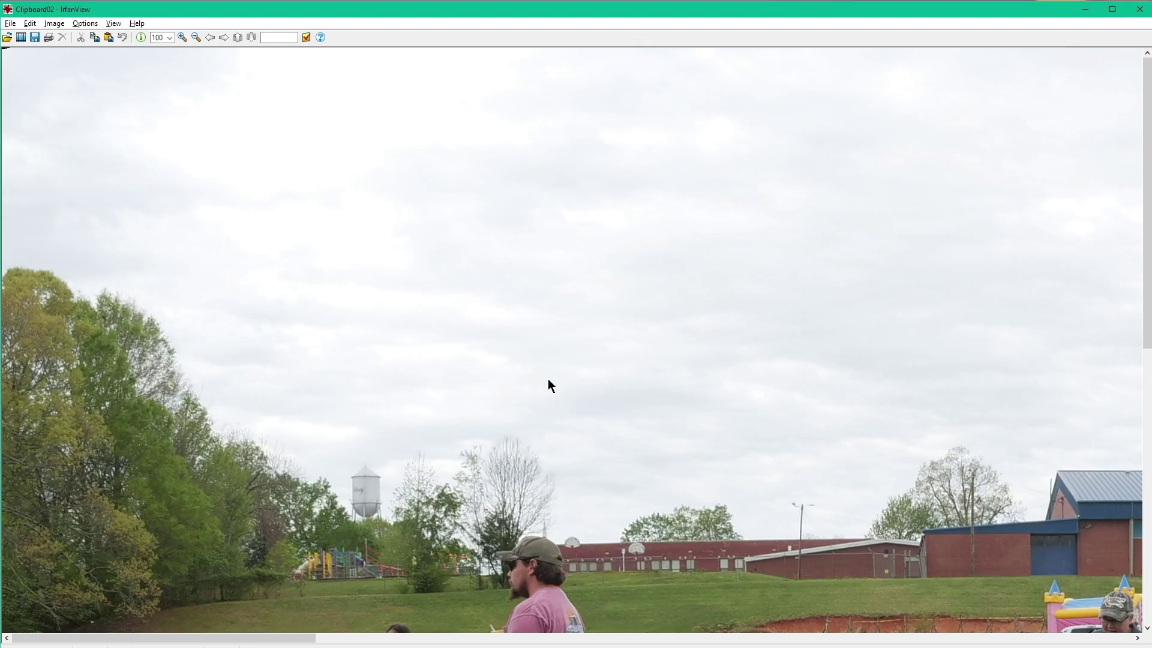
Step: Examine the pasted photo for the watermark in the area around the people in front of the inflatable
{"action": "key", "text": "Down"}
{"action": "key", "text": "Down"}
{"action": "key", "text": "Down"}
{"action": "key", "text": "Right"}
{"action": "key", "text": "Right"}
{"action": "key", "text": "Right"}
{"action": "key", "text": "Right"}
{"action": "key", "text": "Right"}
{"action": "key", "text": "Right"}
{"action": "key", "text": "Right"}
{"action": "key", "text": "Right"}
{"action": "key", "text": "Right"}
{"action": "key", "text": "Right"}
{"action": "key", "text": "Right"}
{"action": "key", "text": "Right"}
{"action": "key", "text": "Right"}
{"action": "key", "text": "Right"}
{"action": "key", "text": "Right"}
{"action": "key", "text": "Right"}
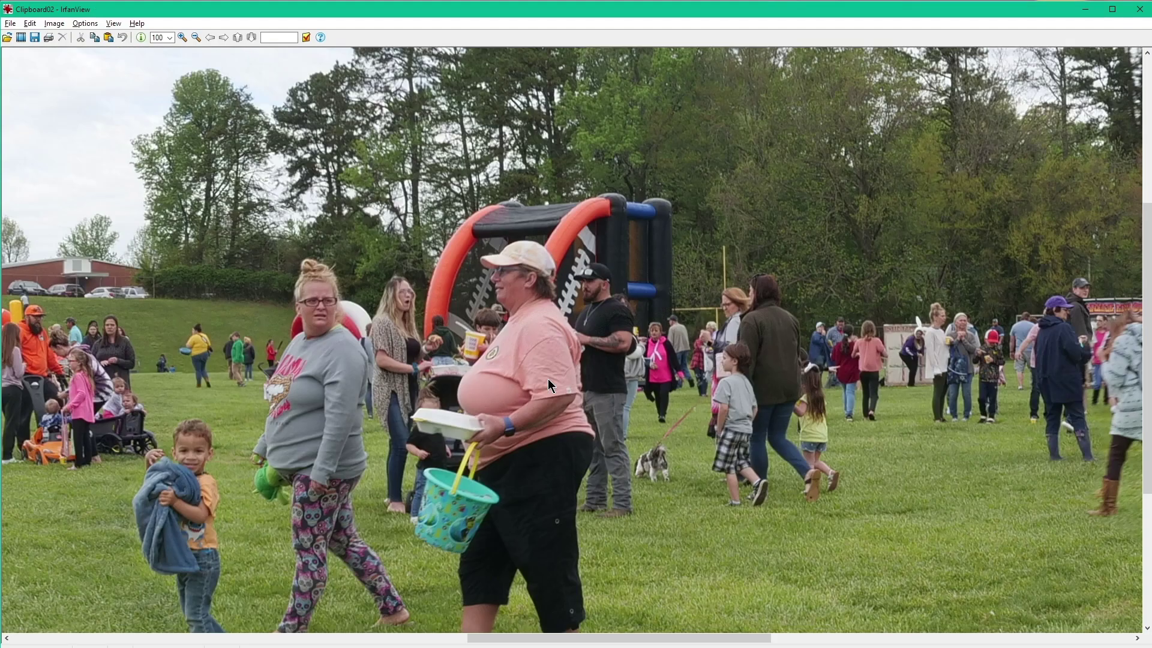
{"action": "key", "text": "Left"}
{"action": "key", "text": "Left"}
{"action": "key", "text": "Left"}
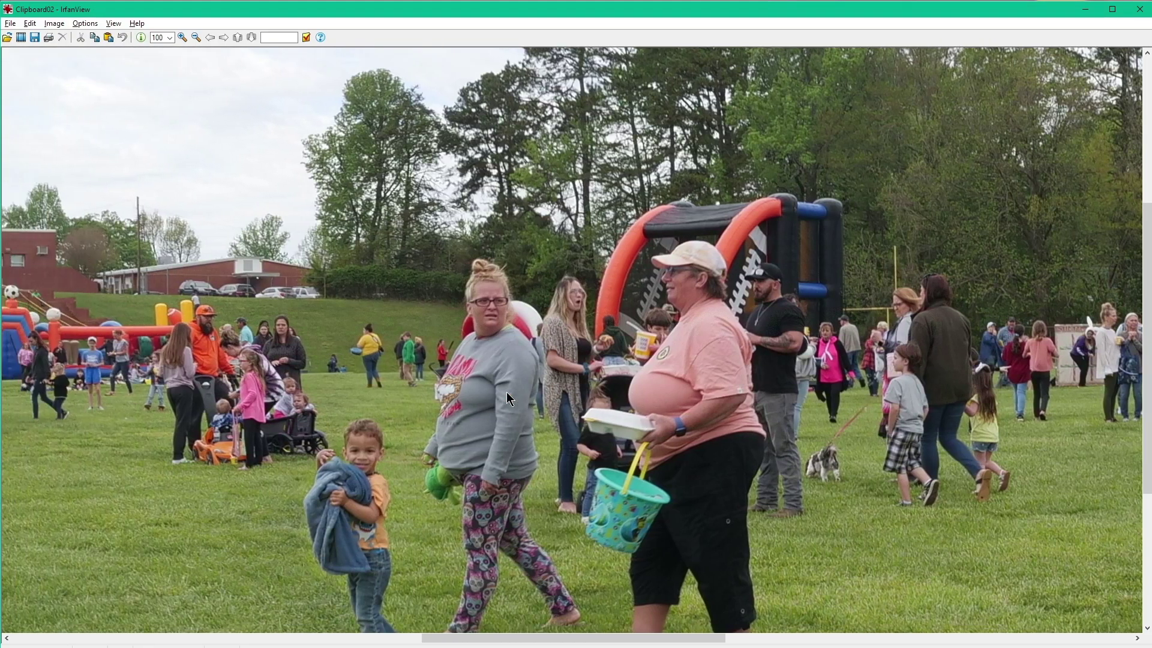
{"action": "key", "text": "Down"}
{"action": "key", "text": "Down"}
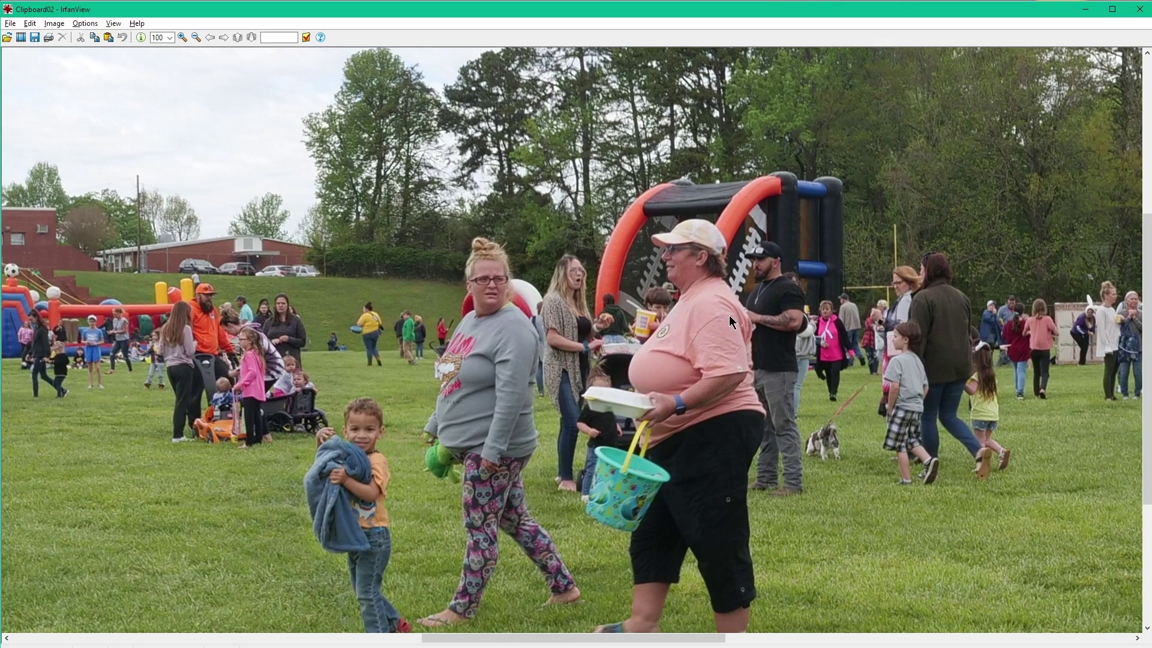